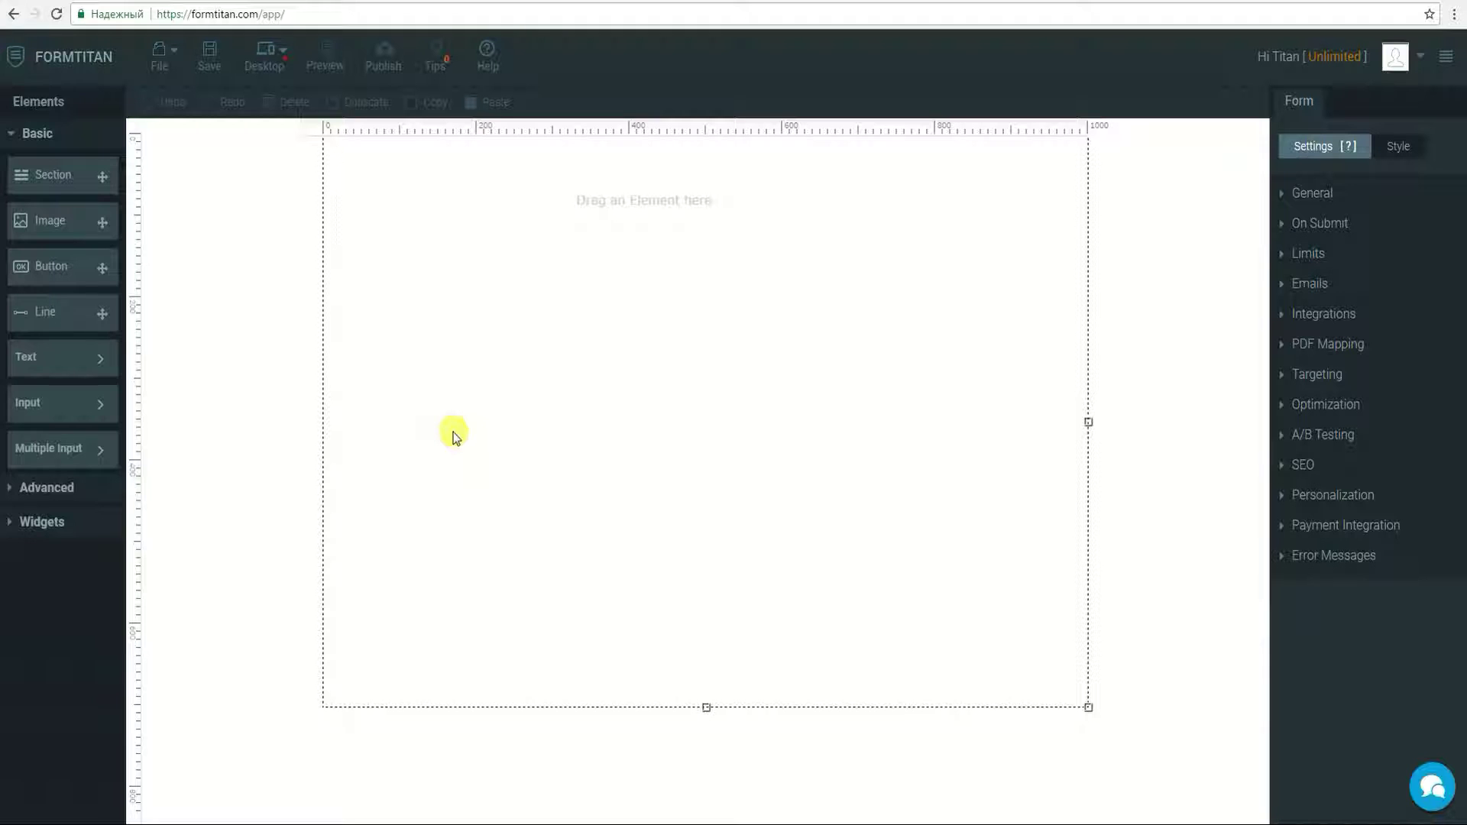
Step: Add a mandatory Textbox labelled 'Account Name' at the top of the form
click(79, 404)
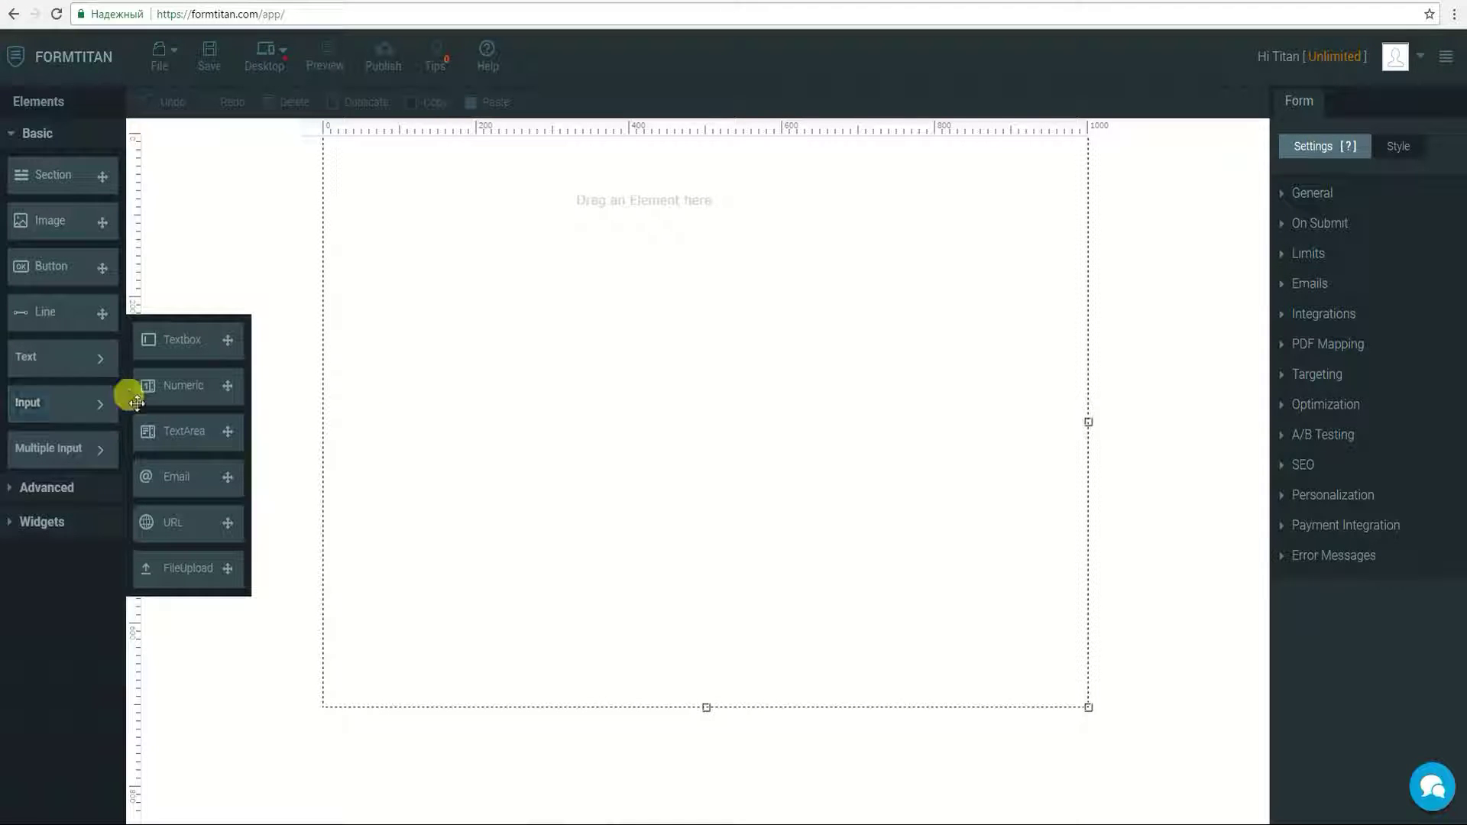
drag(170, 339, 387, 186)
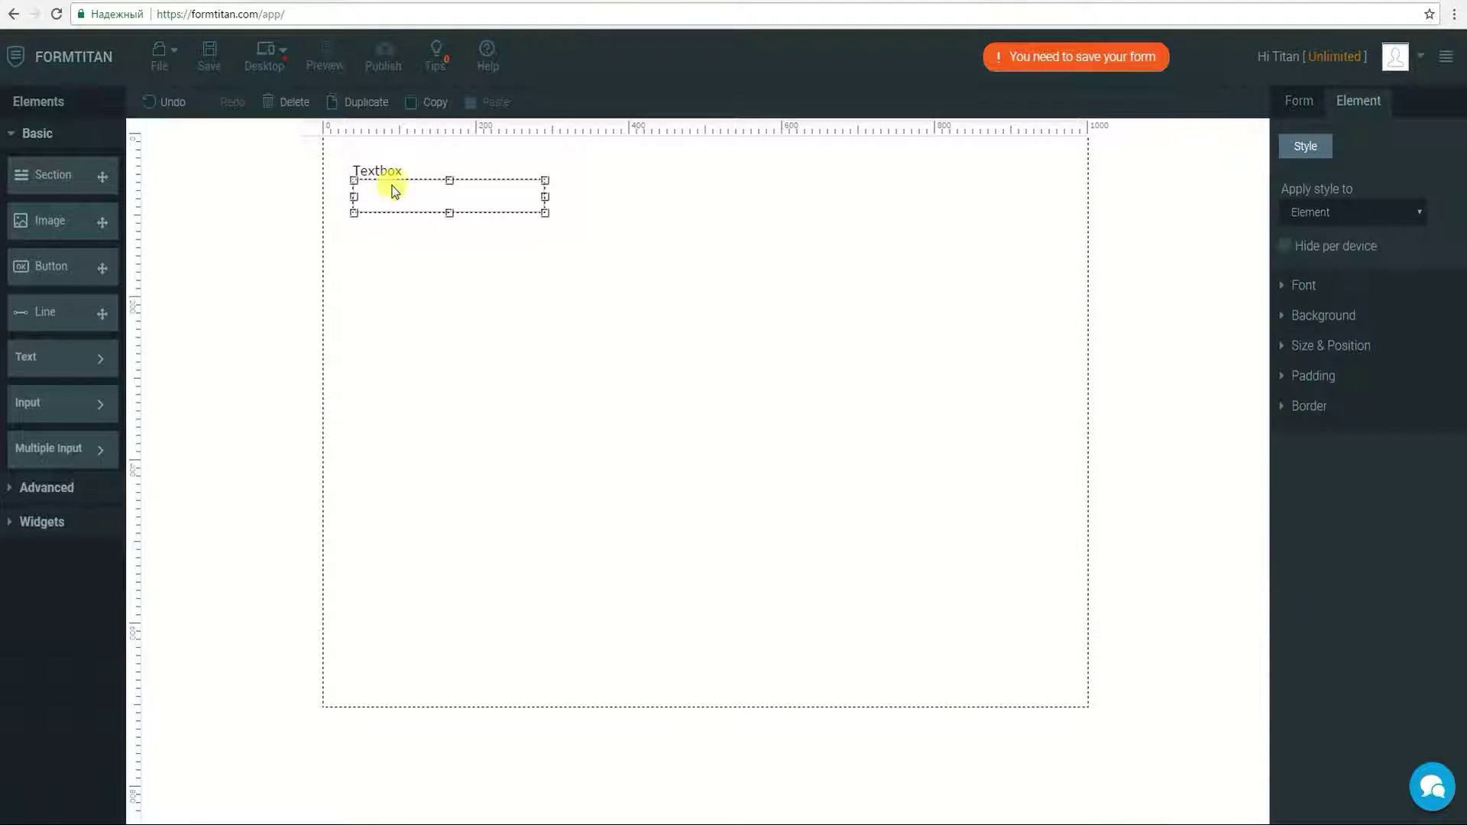
double_click(382, 168)
text(Acc)
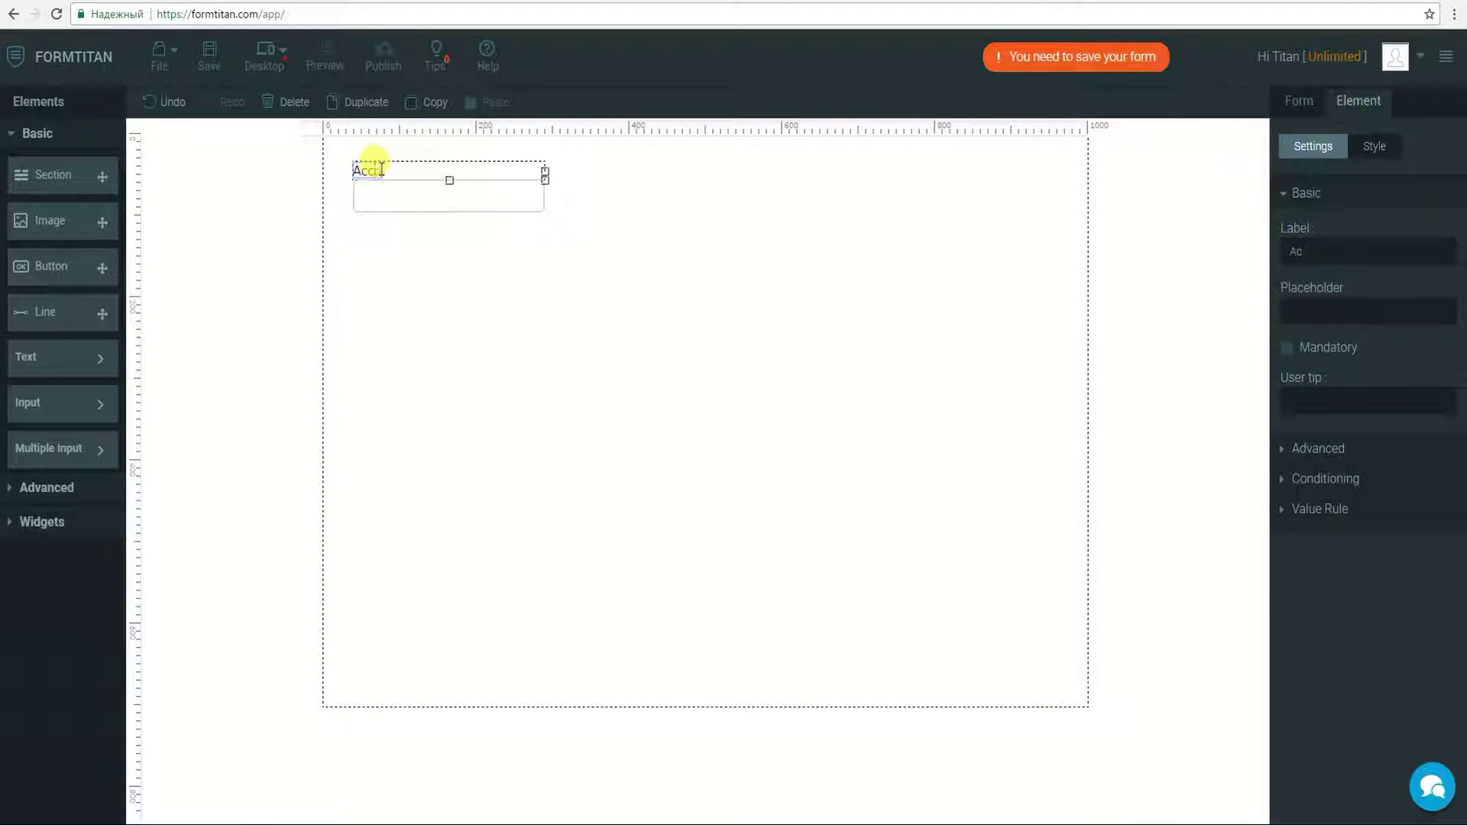
text(ount Name)
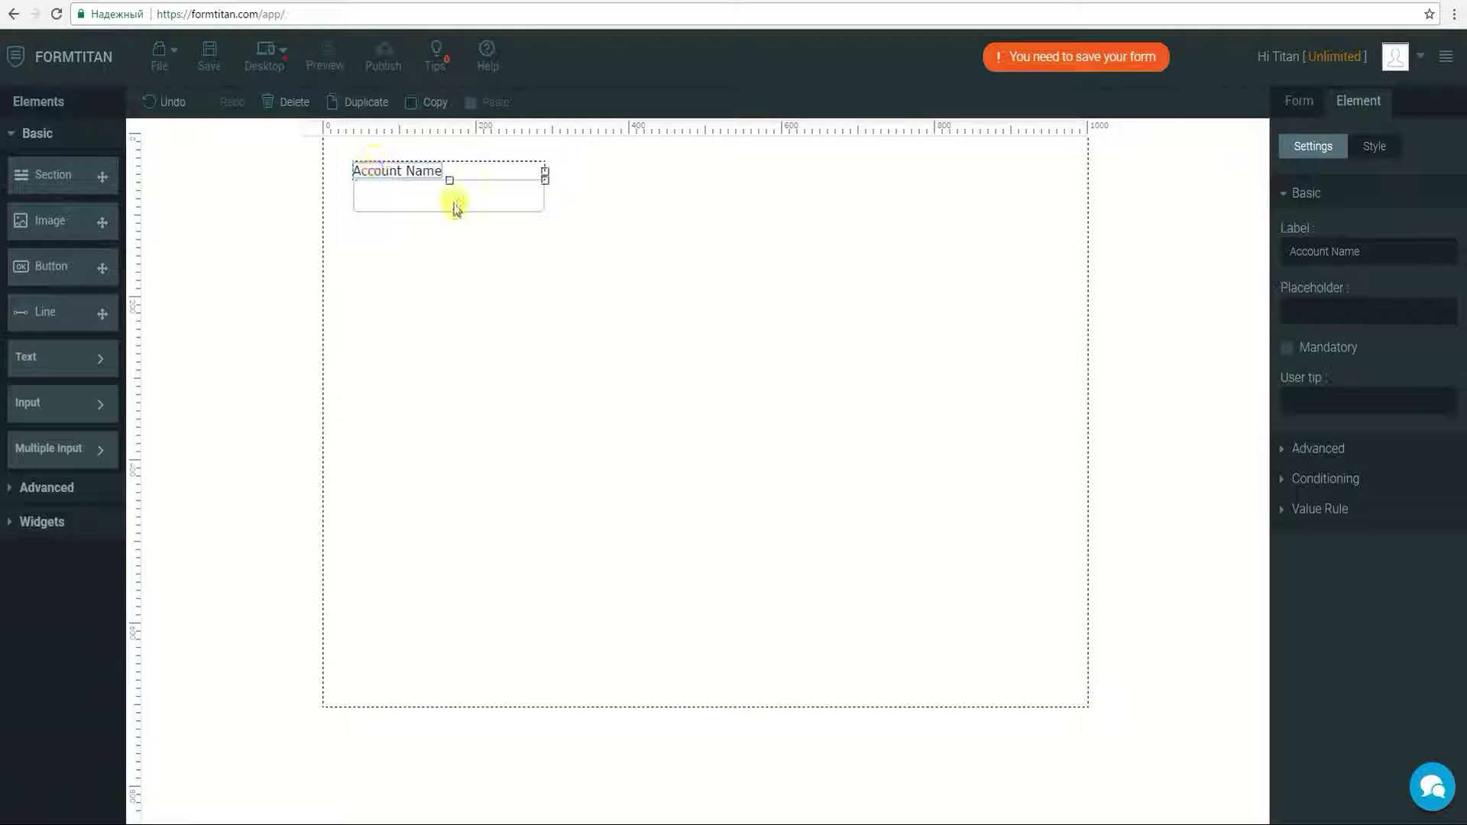
click(1289, 352)
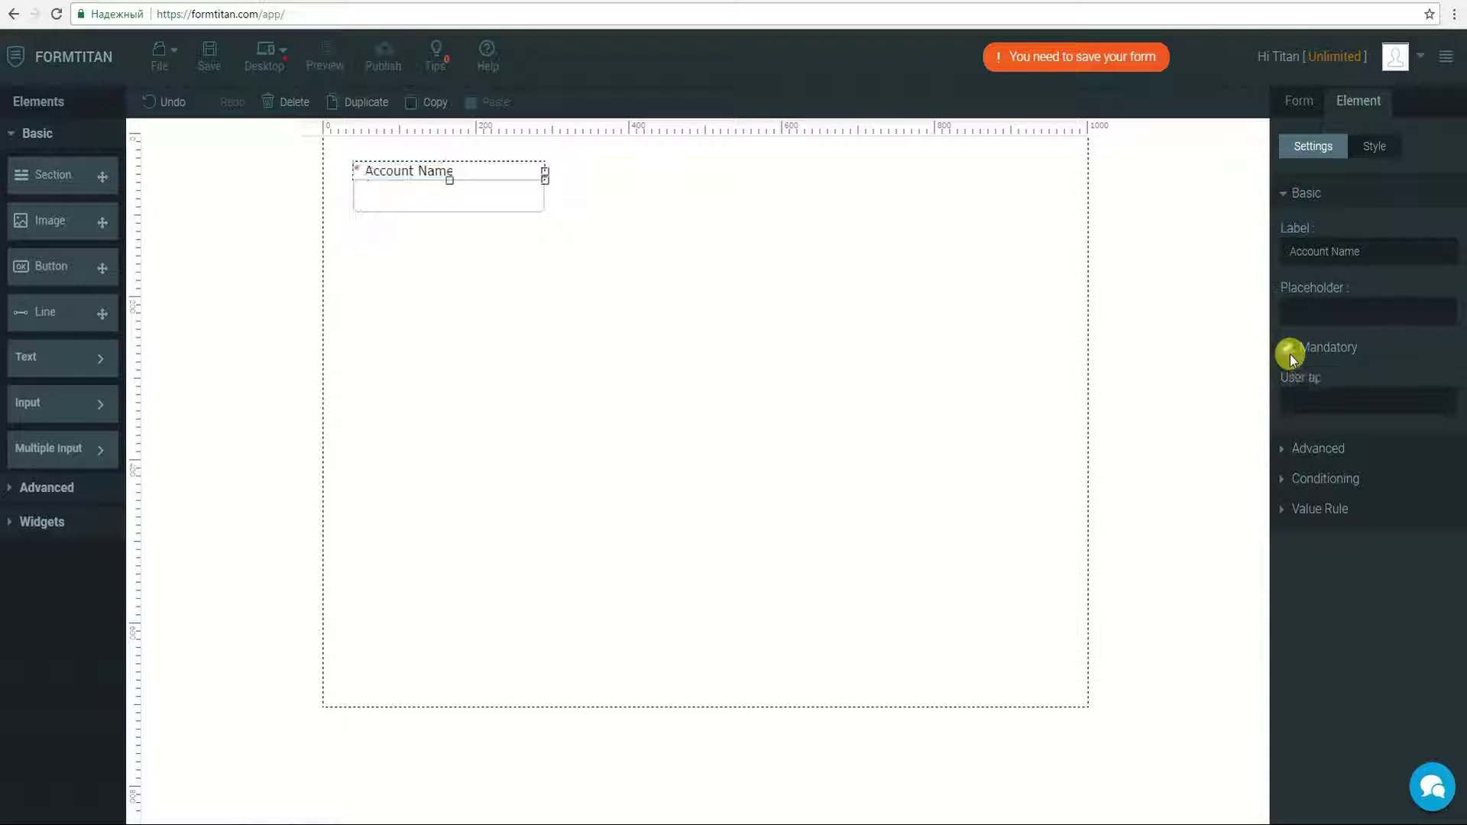
Step: Add a Textbox labelled 'First Name' below Account Name
click(88, 403)
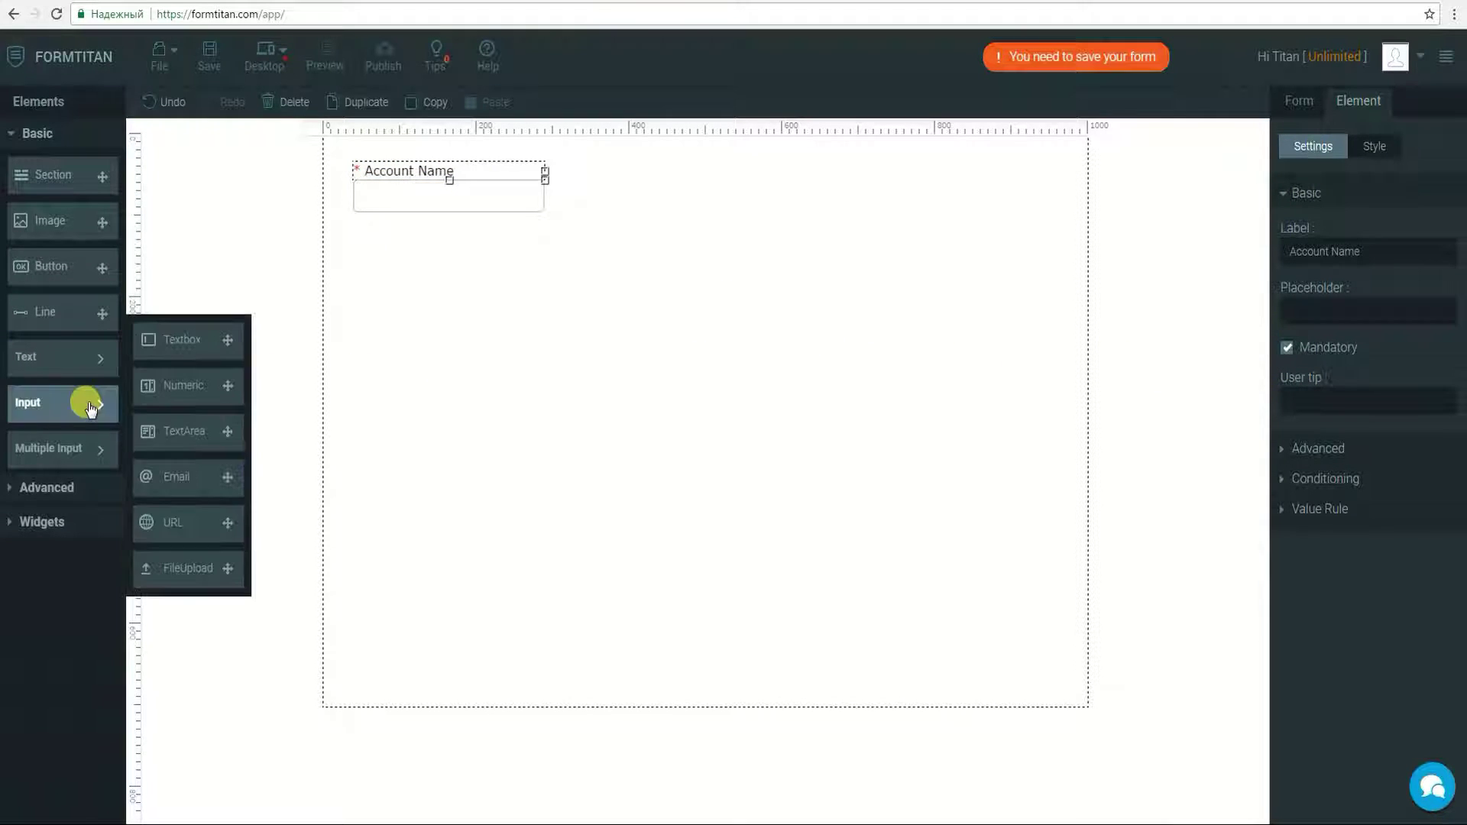
drag(189, 341, 400, 252)
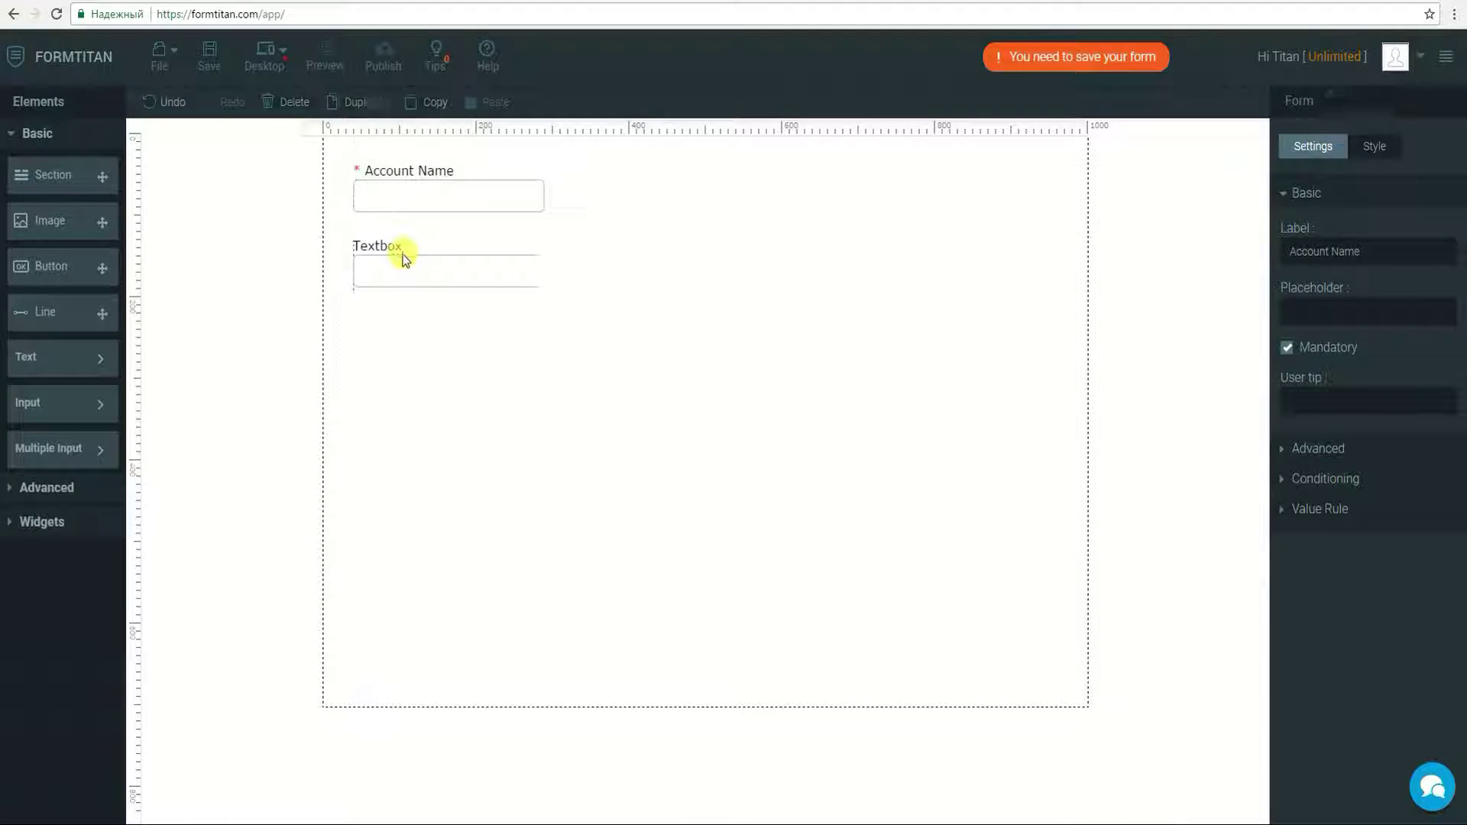
double_click(382, 246)
text(F)
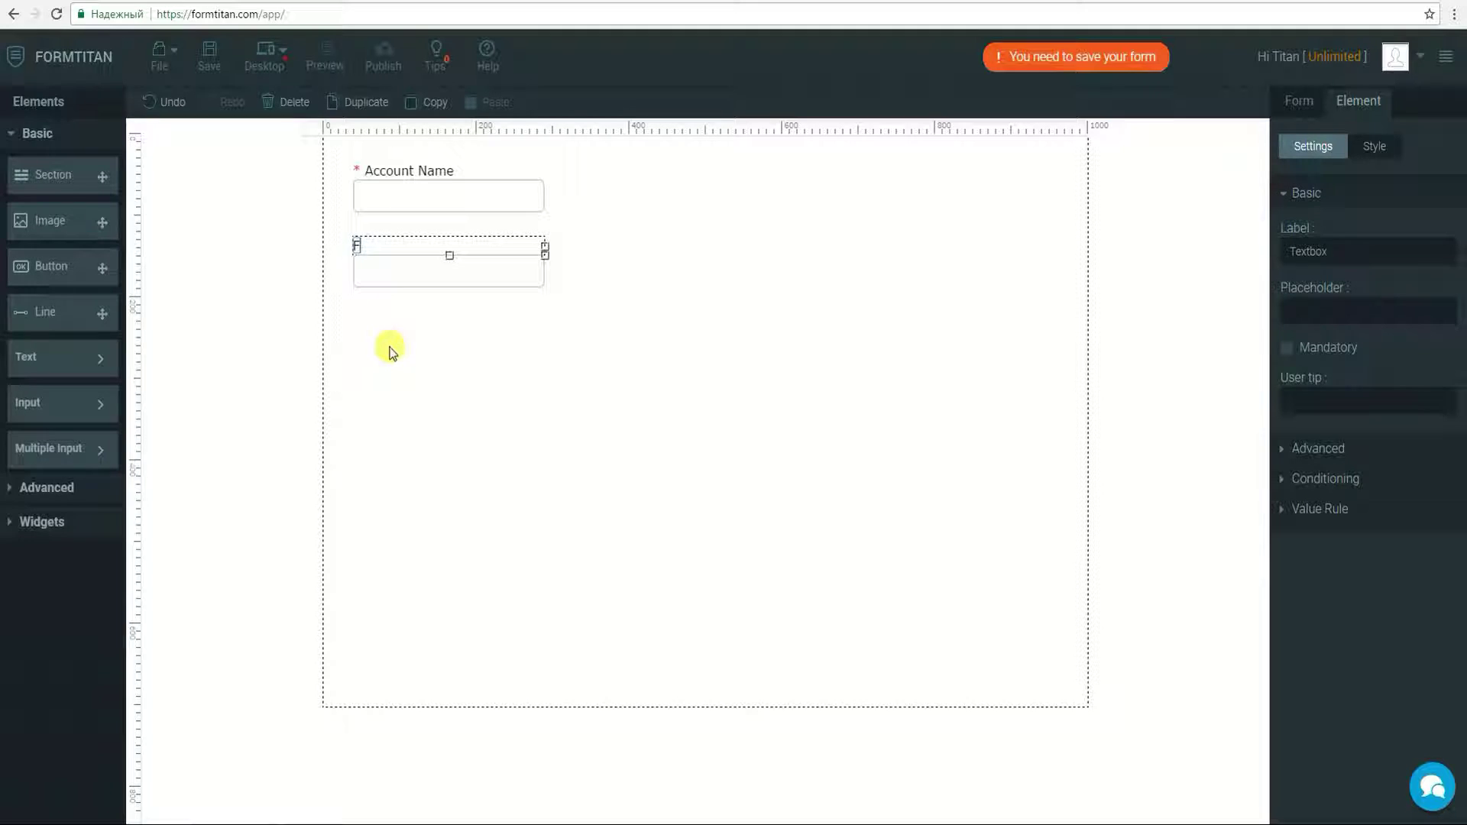
text(irst Name)
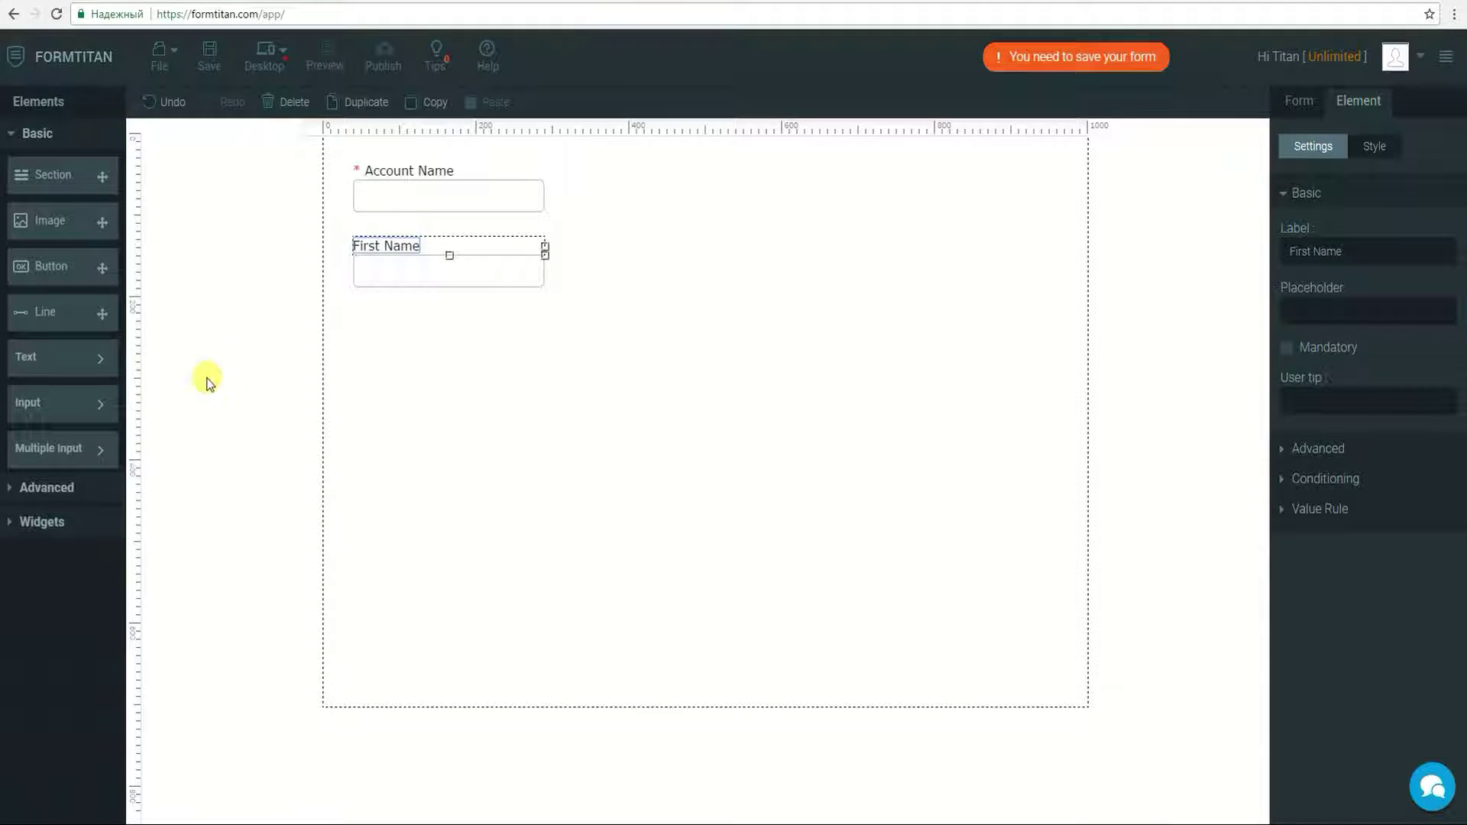
Step: Add a mandatory Textbox labelled 'Last Name' beside First Name
click(90, 402)
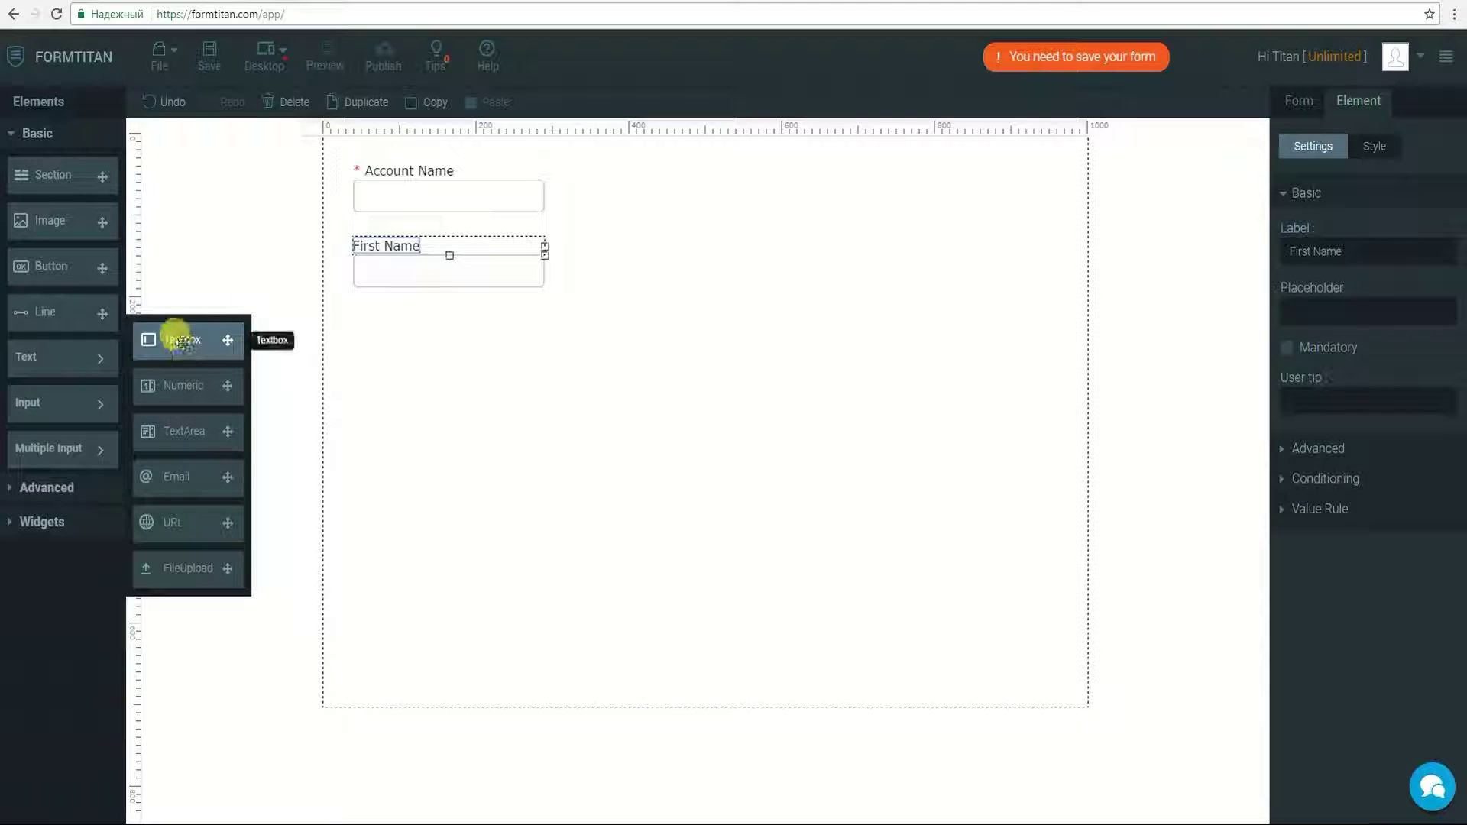
drag(174, 339, 689, 262)
double_click(661, 245)
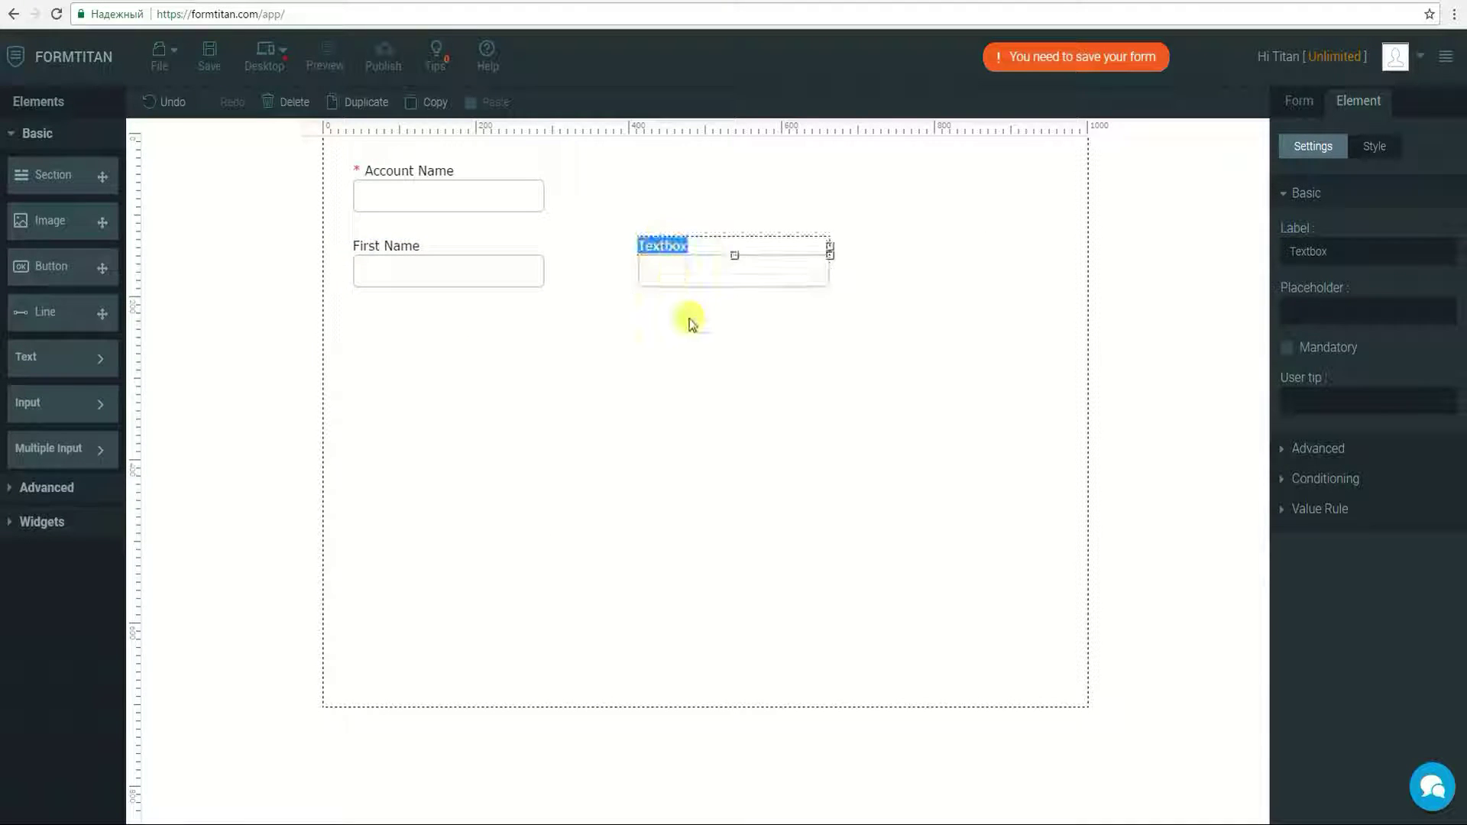
text(Last )
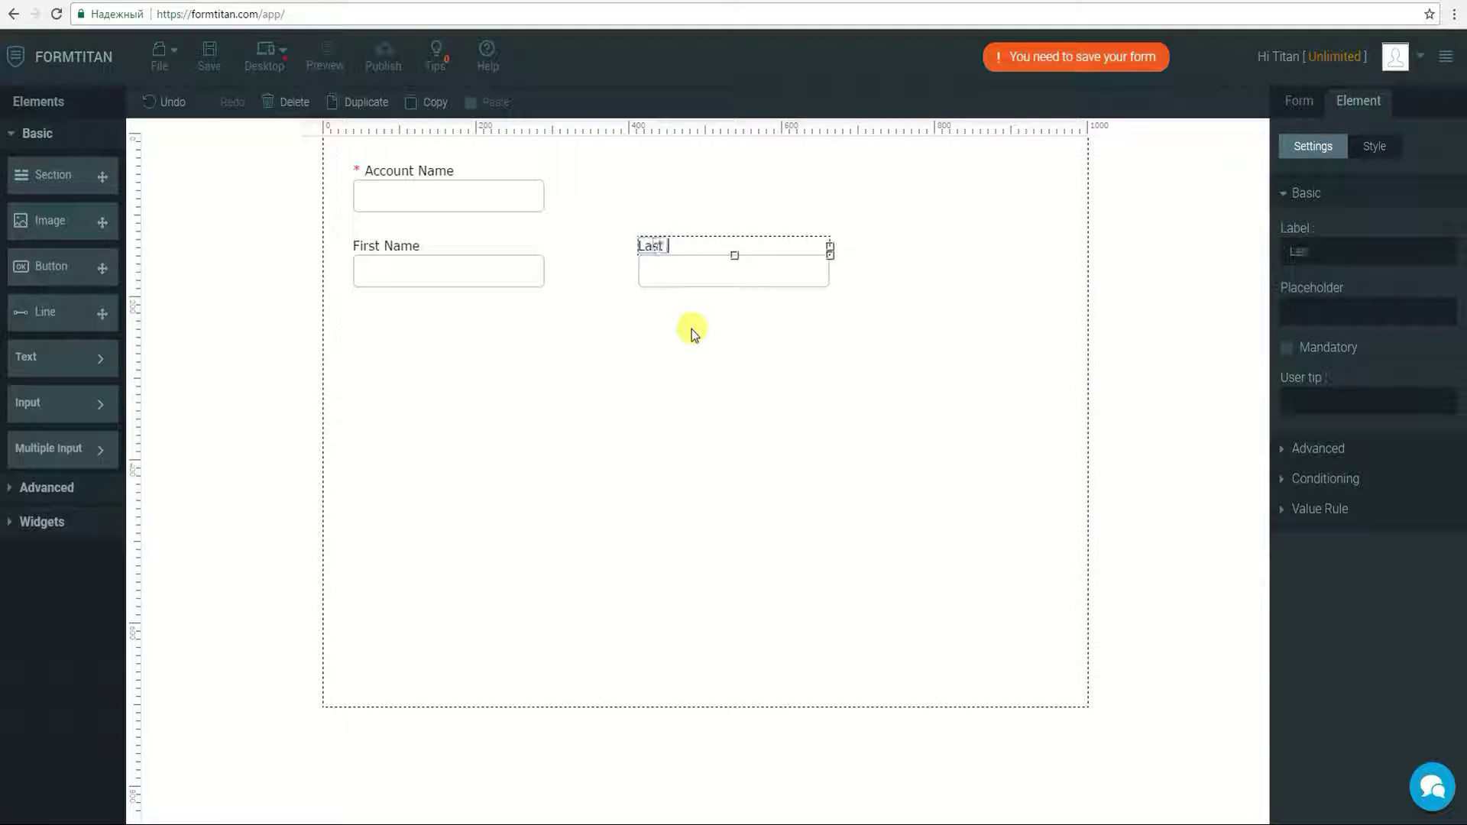
text(Name)
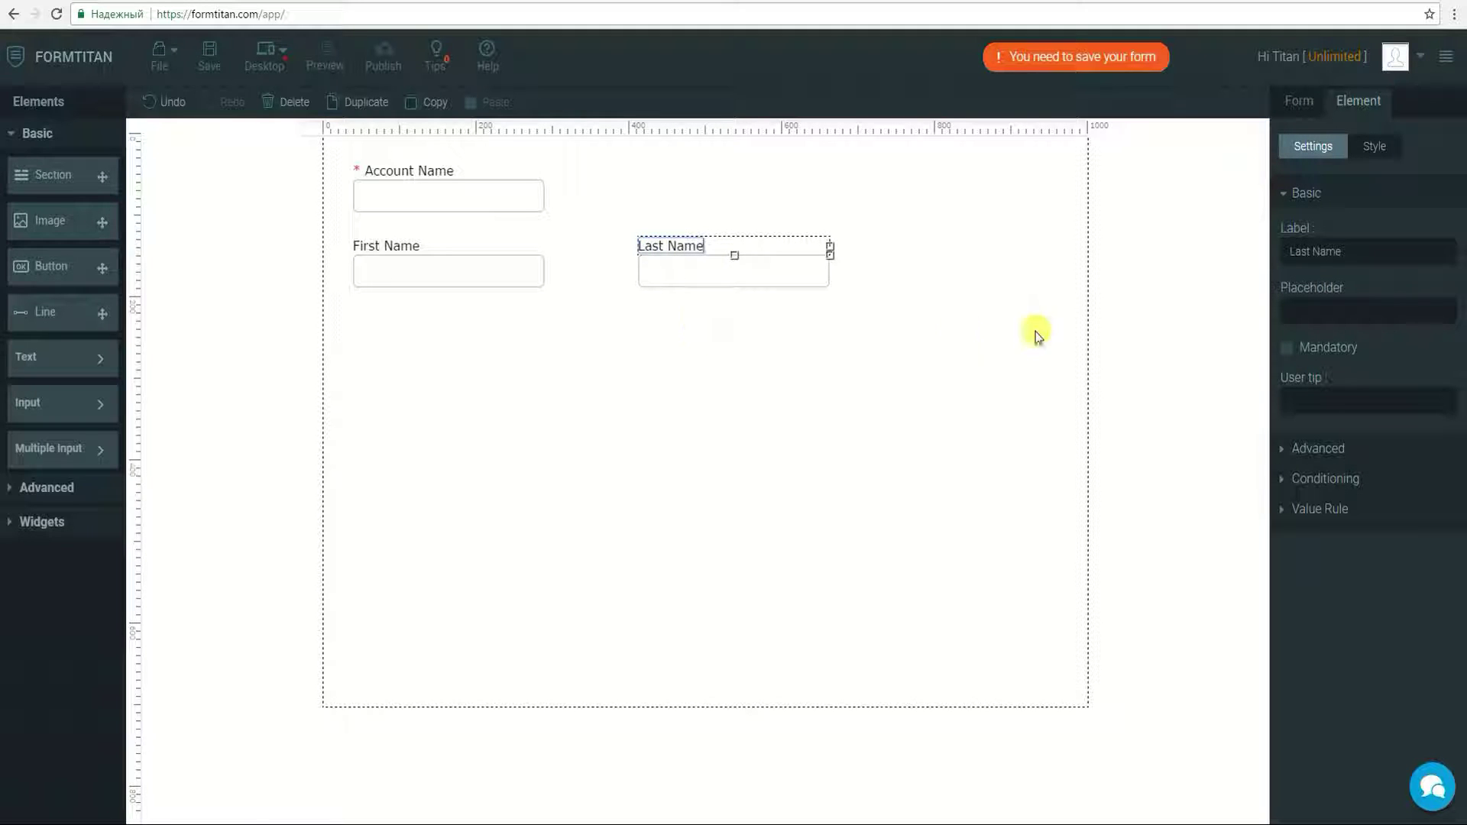
click(1286, 348)
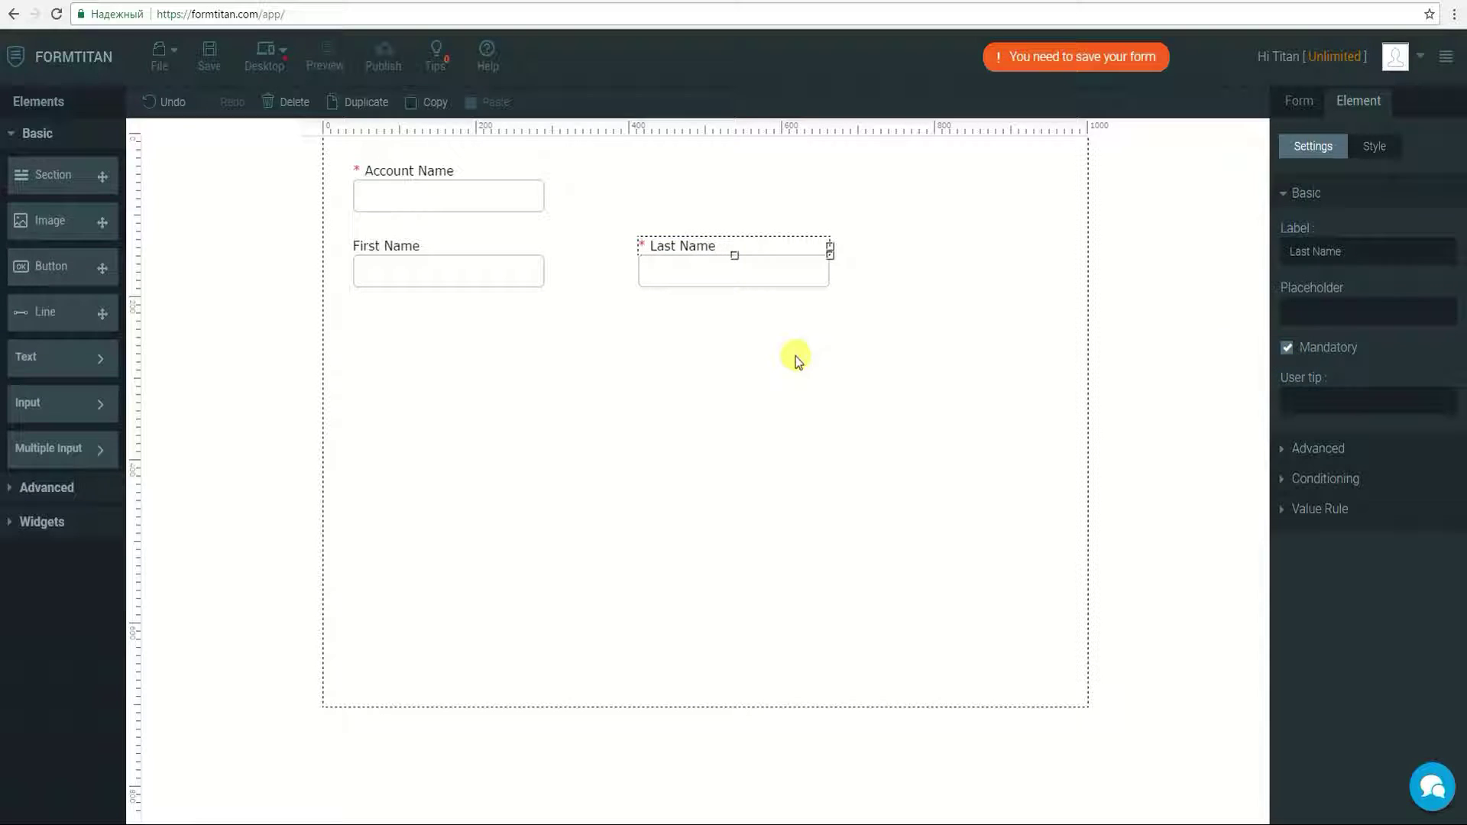
click(46, 403)
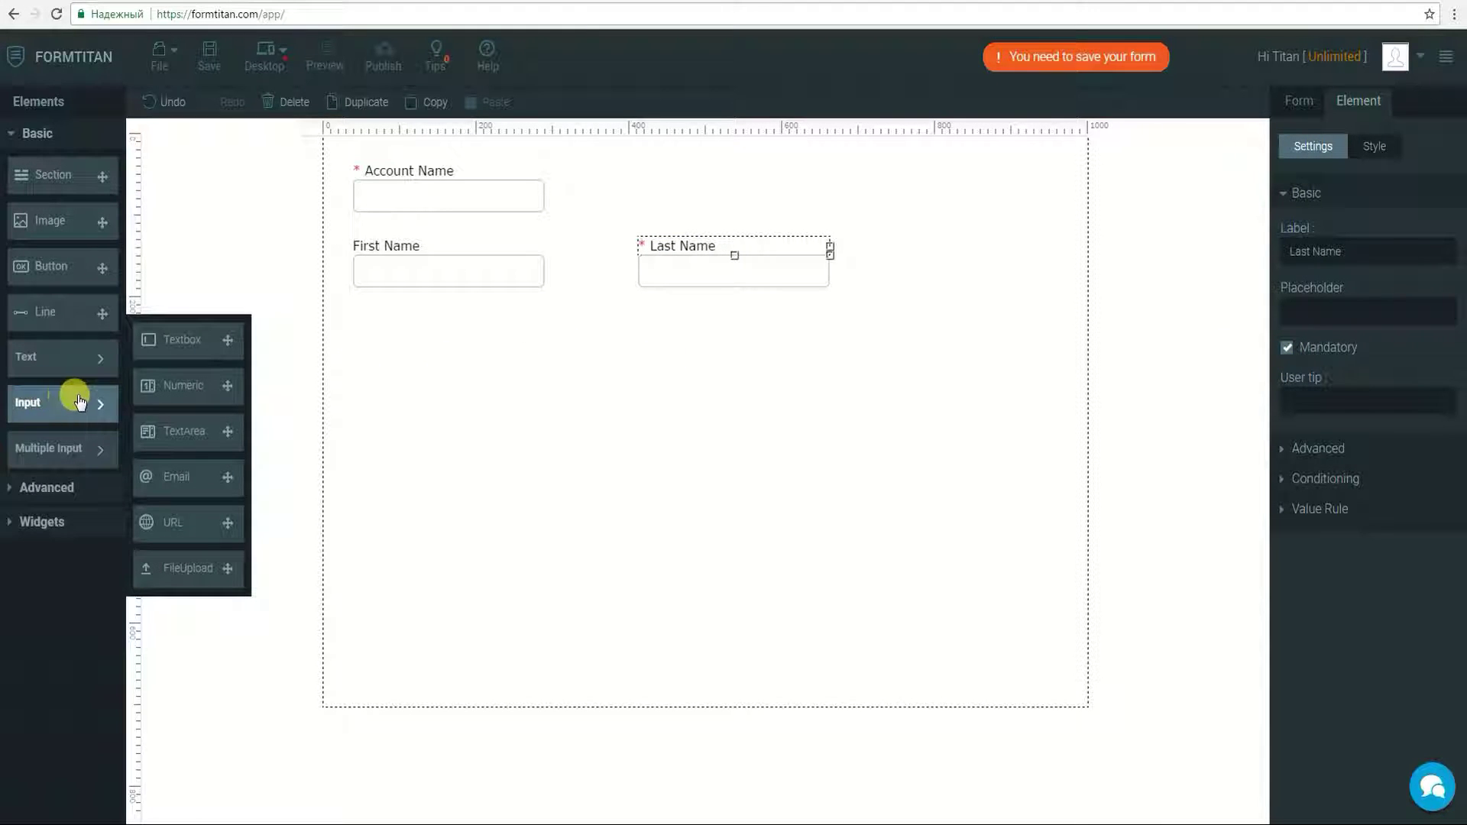
Step: Place an Email field below First Name and a Submit button beneath it
drag(163, 475, 393, 346)
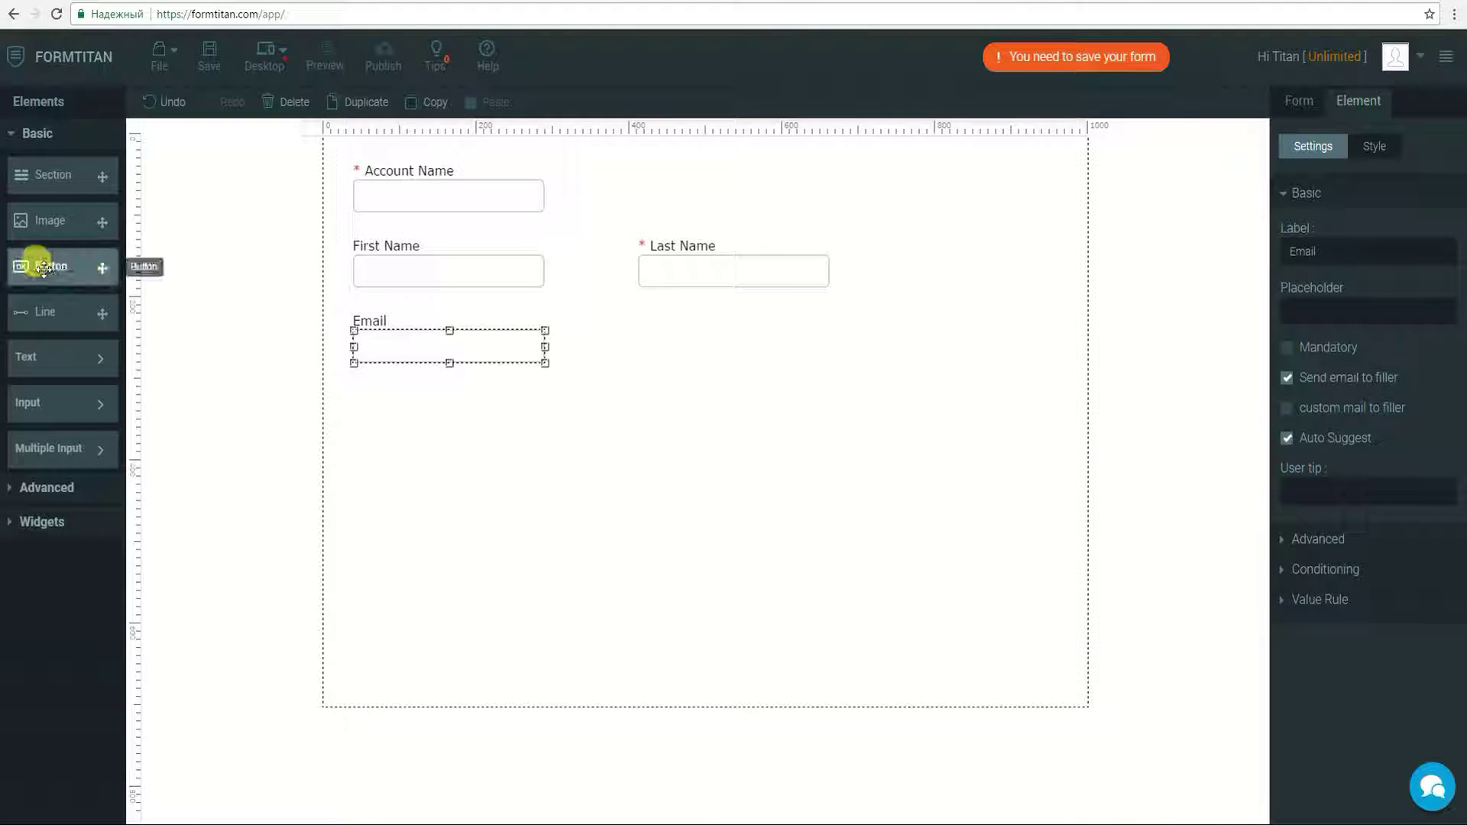
drag(45, 268, 388, 424)
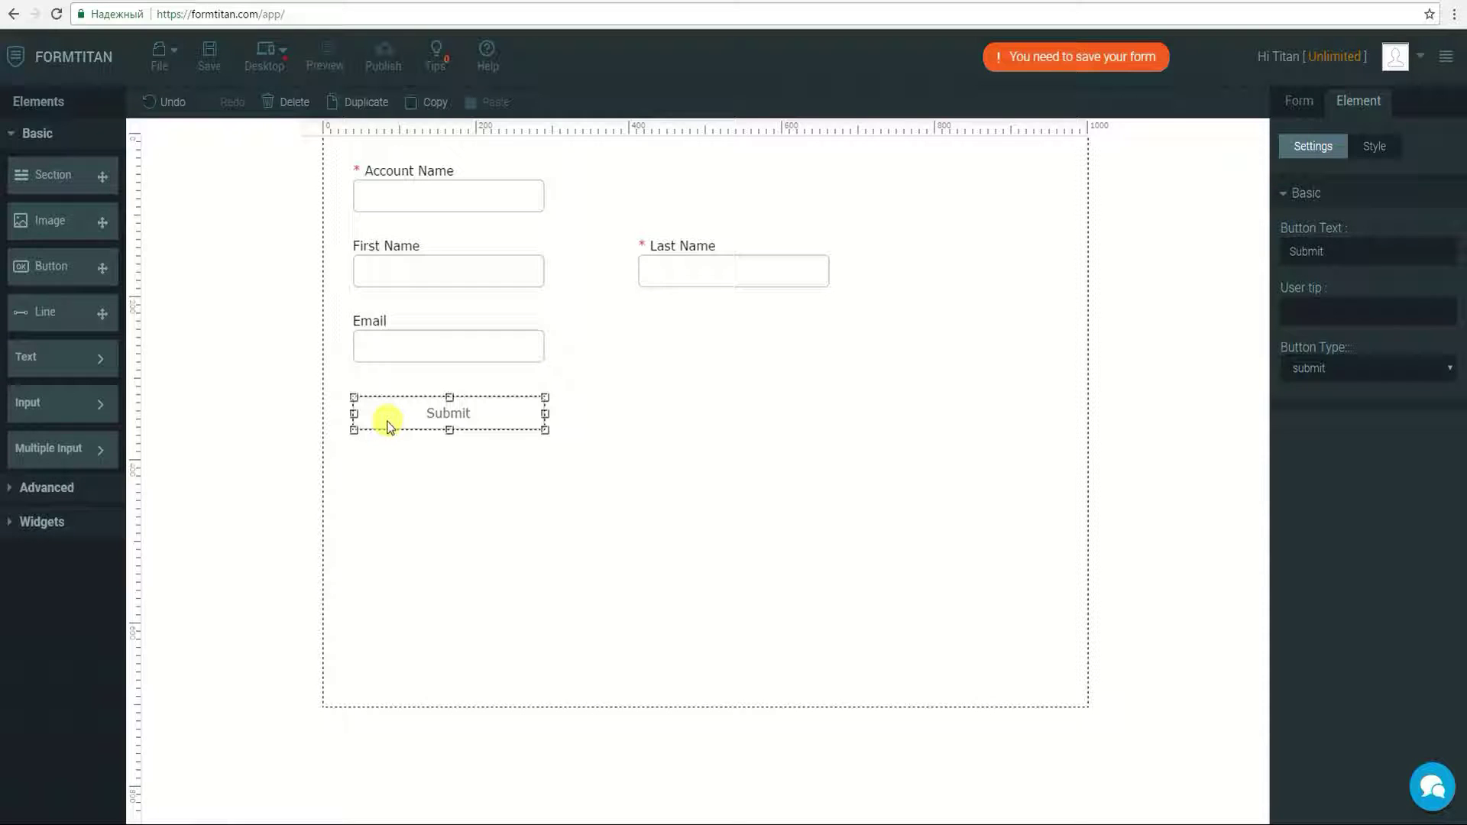
Step: Set up a Salesforce push notification in Integrations, switch it on, and authenticate with Salesforce
click(1301, 101)
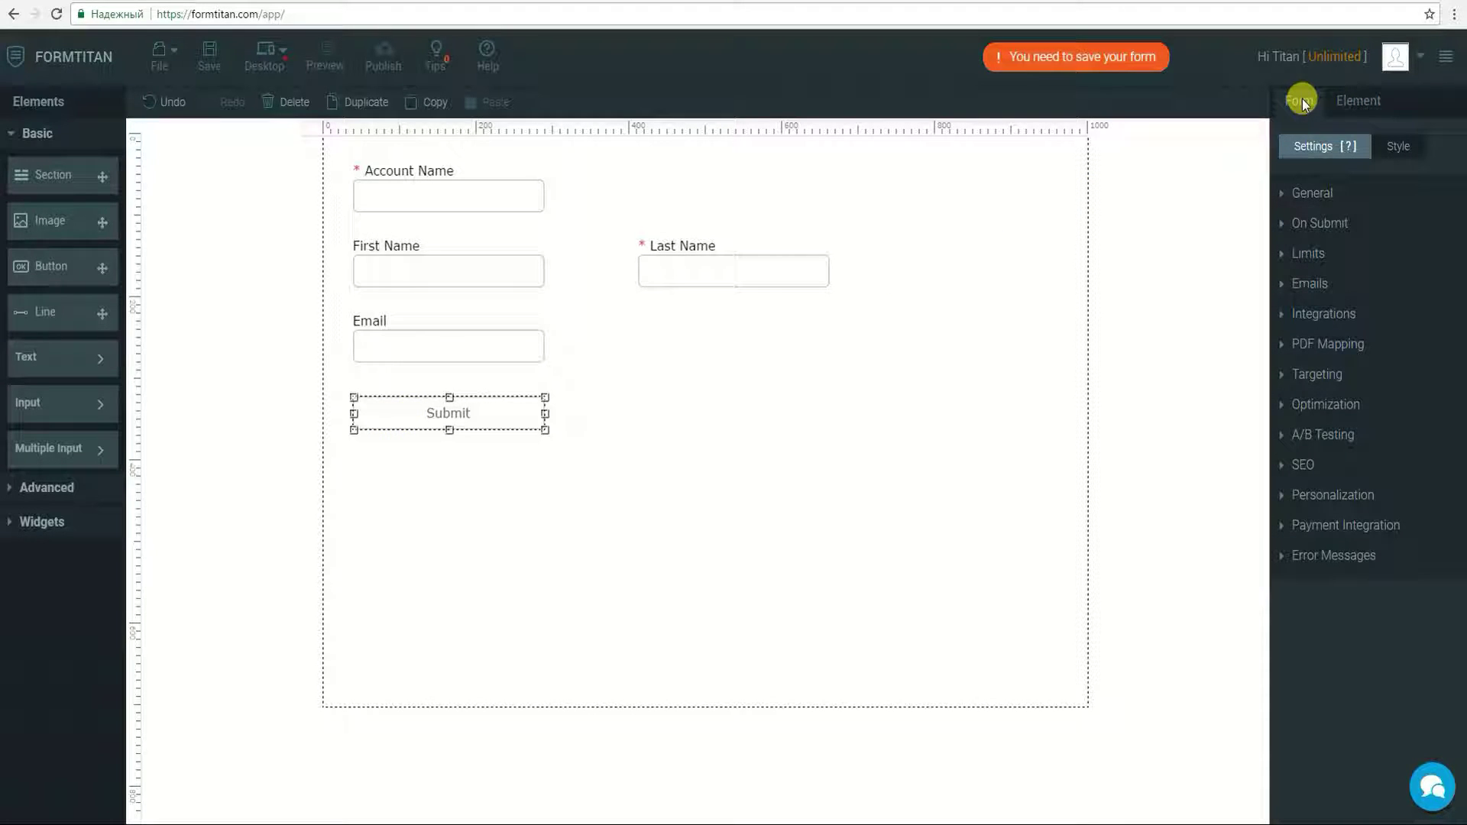
click(1363, 314)
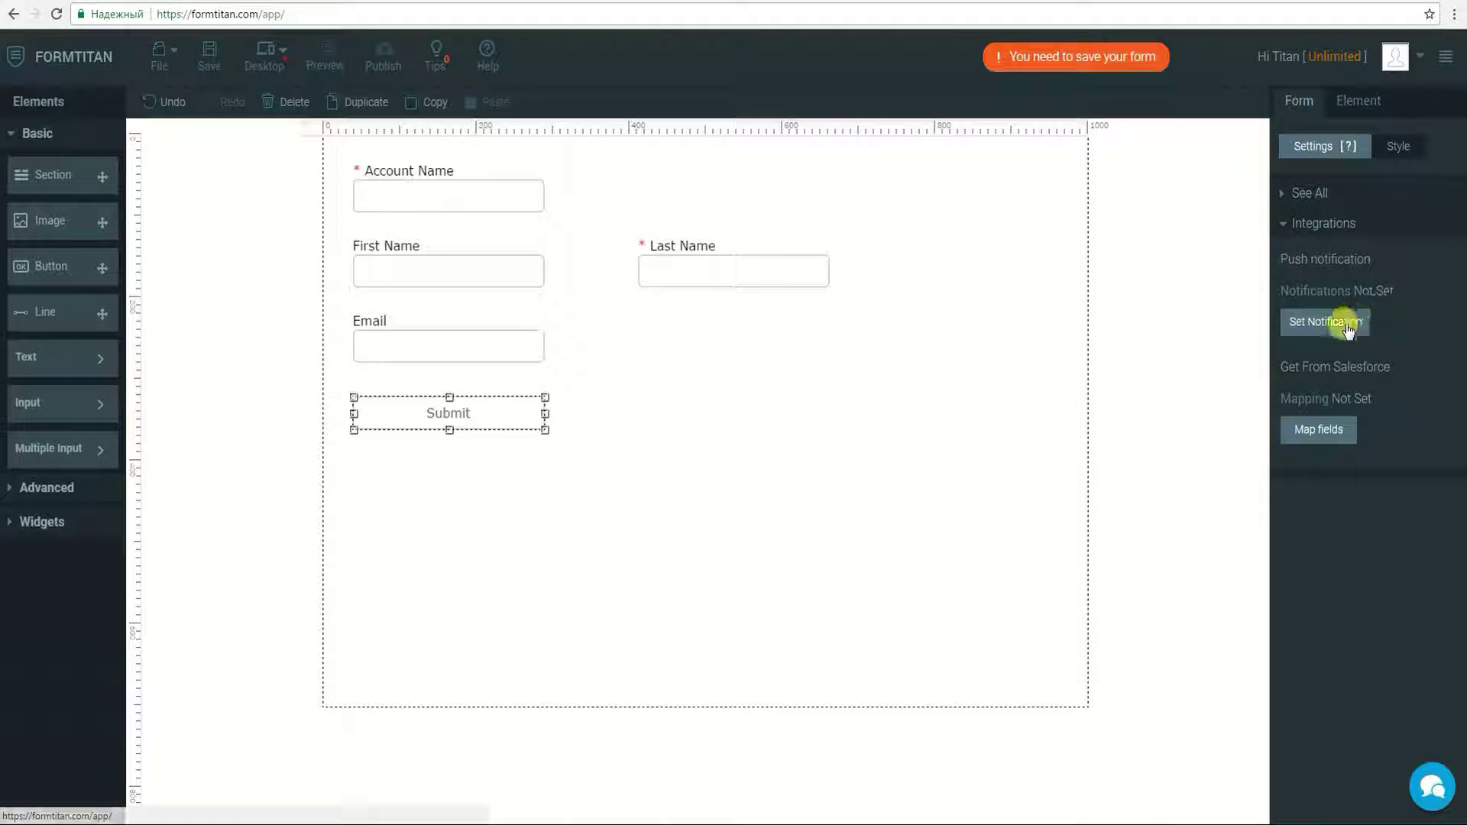
click(1345, 324)
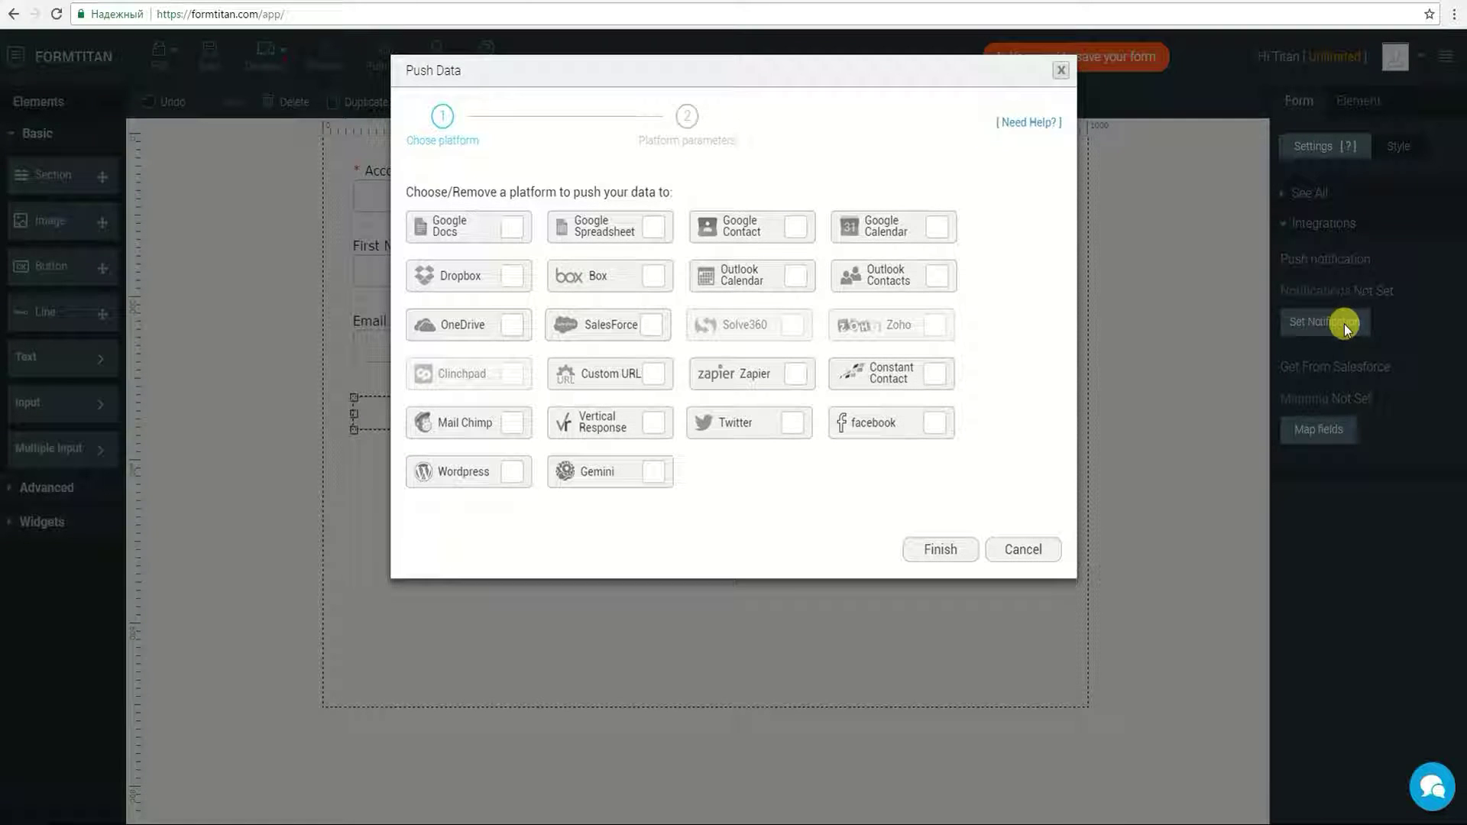
click(562, 330)
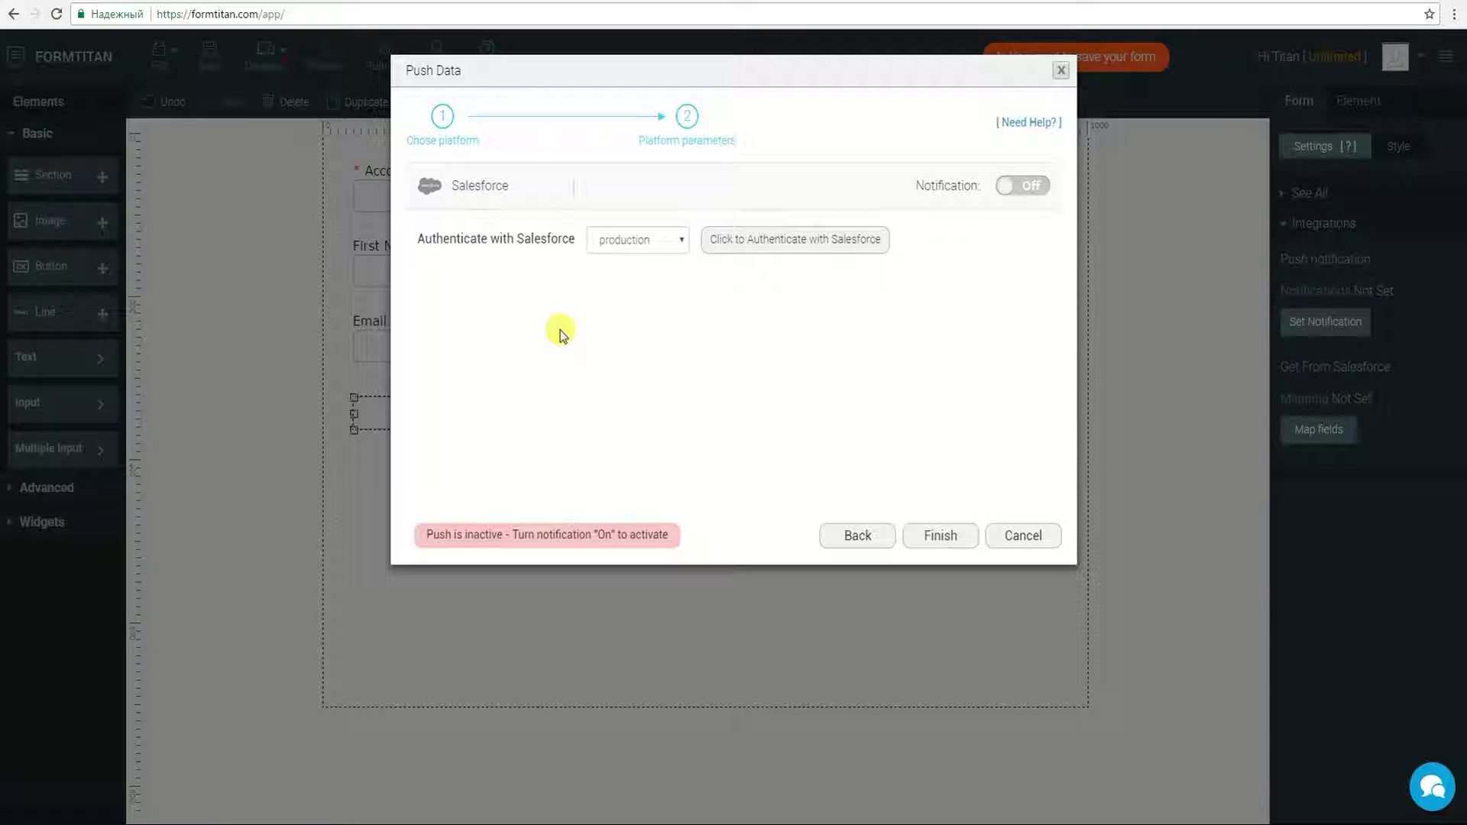
click(1035, 189)
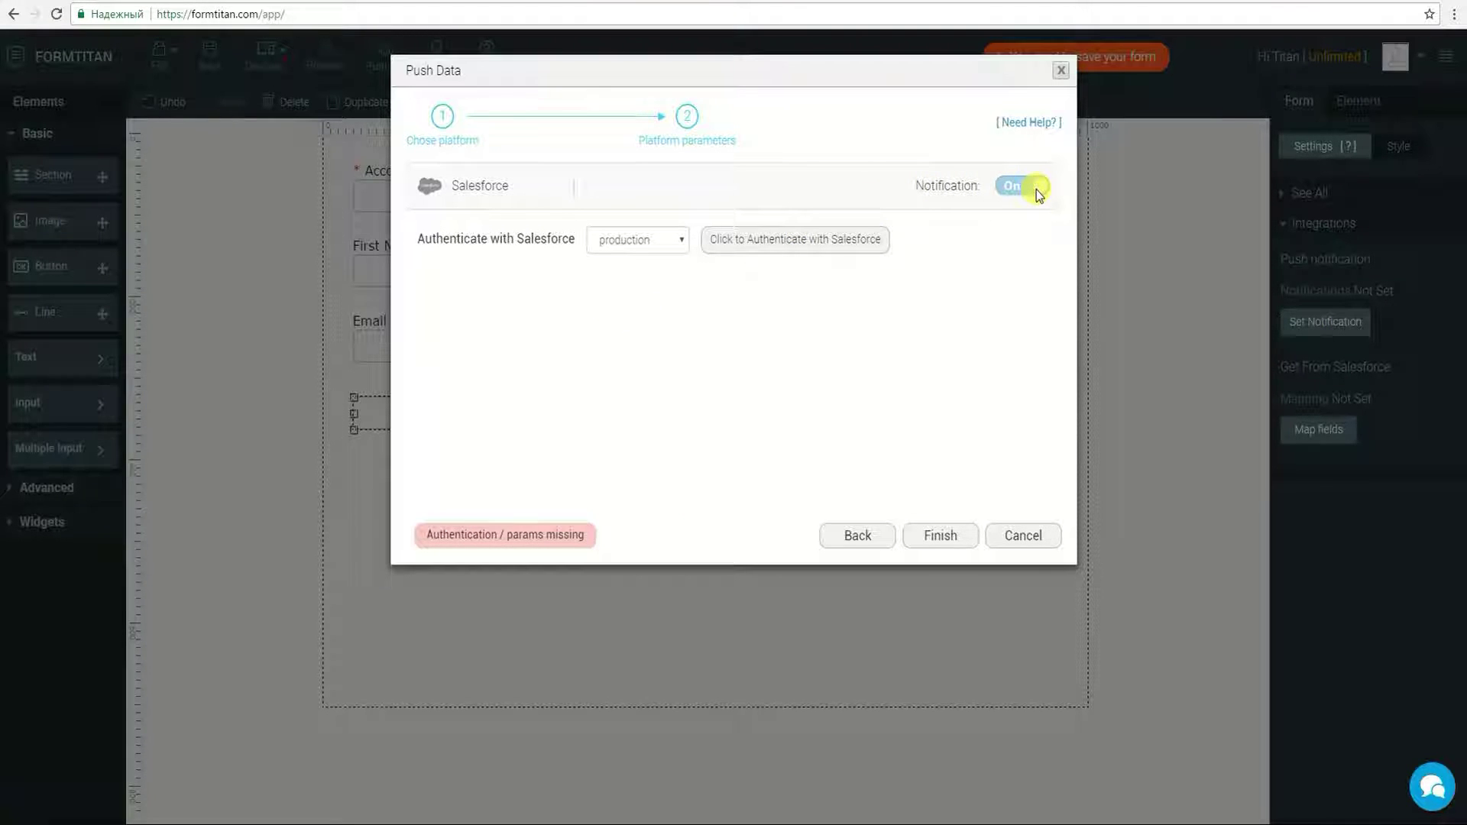
click(823, 241)
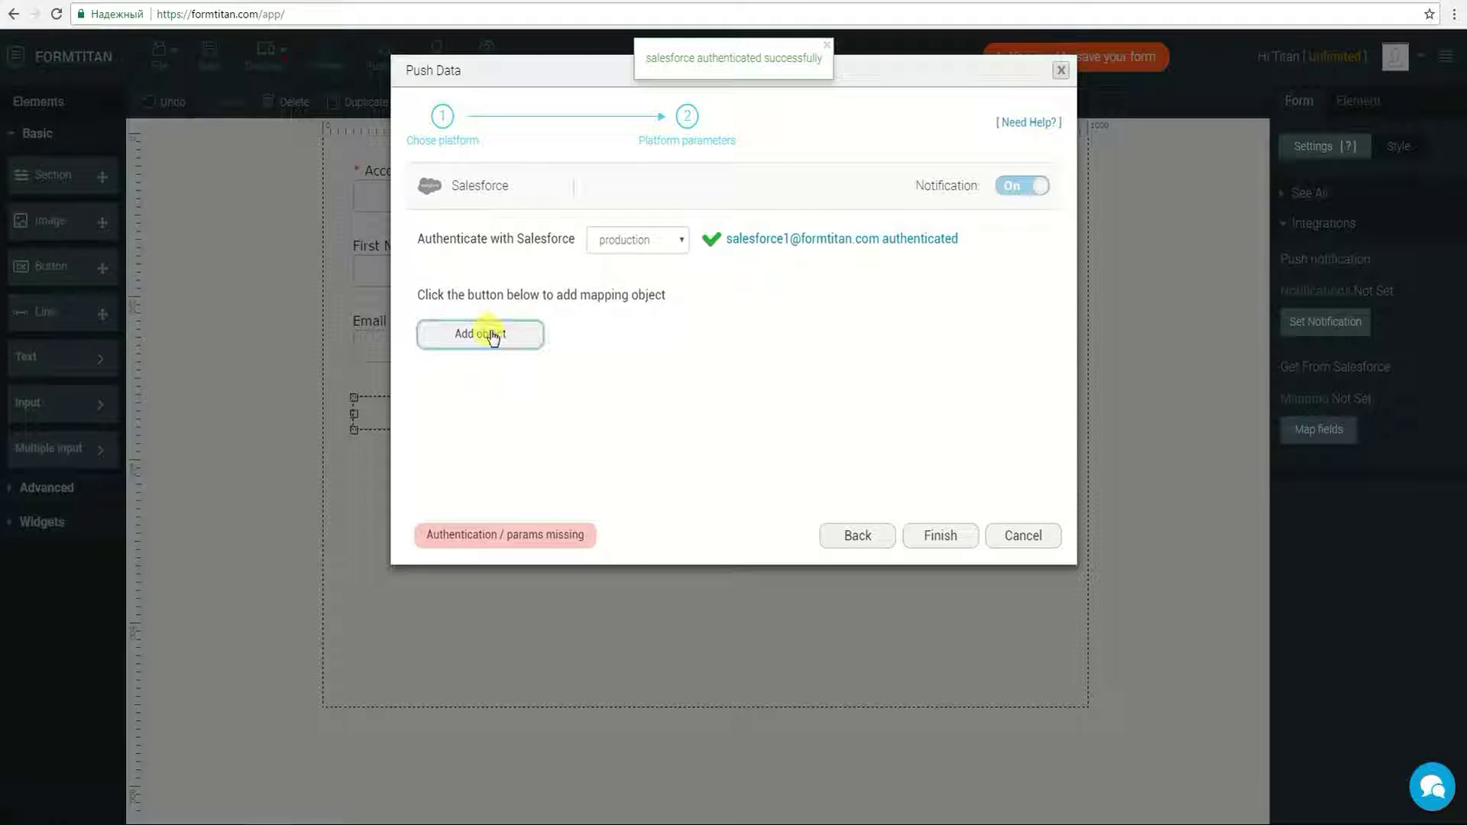
Step: Add an Account mapping object with the Find action selected
click(489, 334)
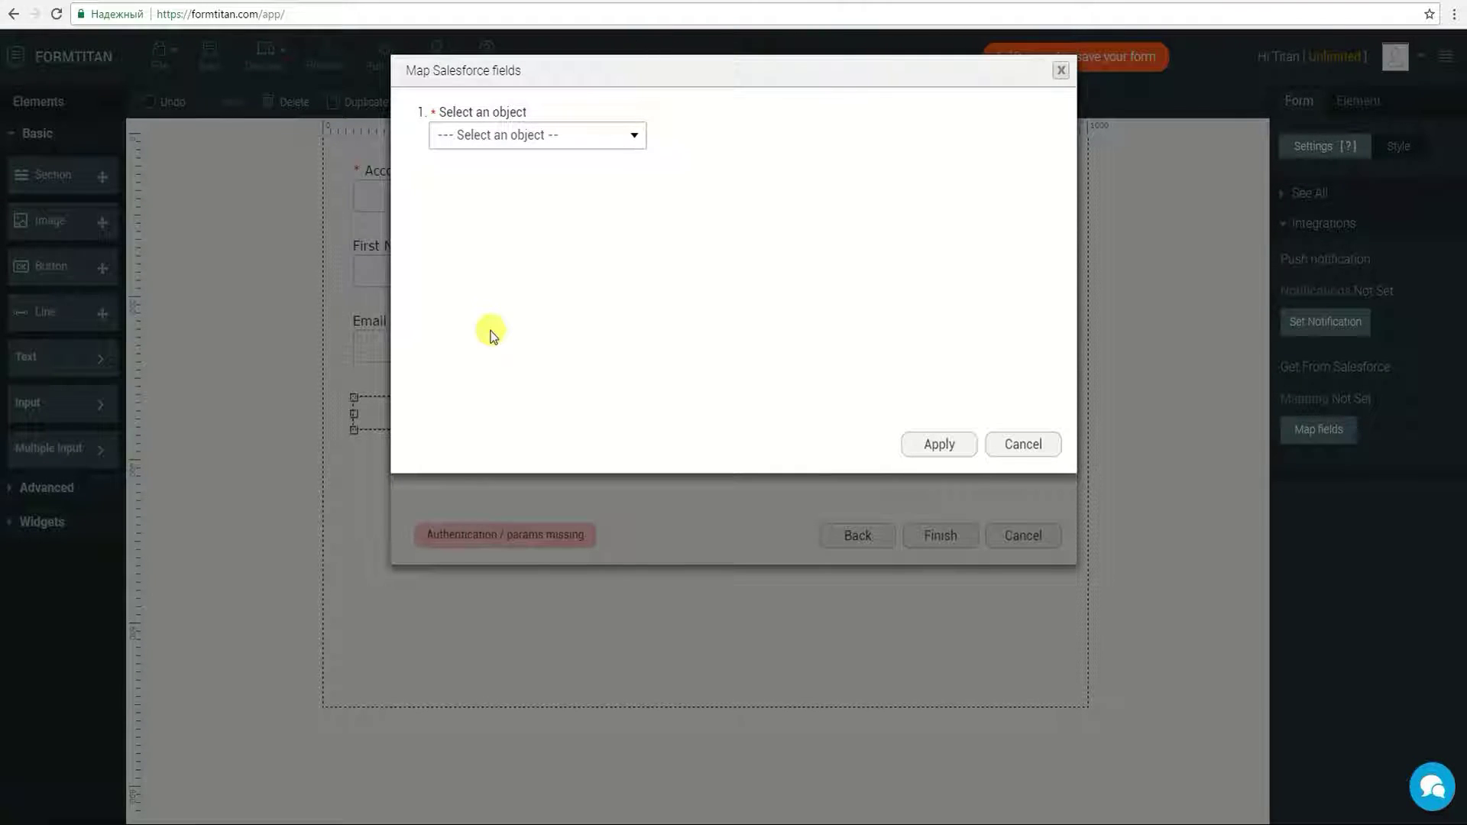
click(485, 137)
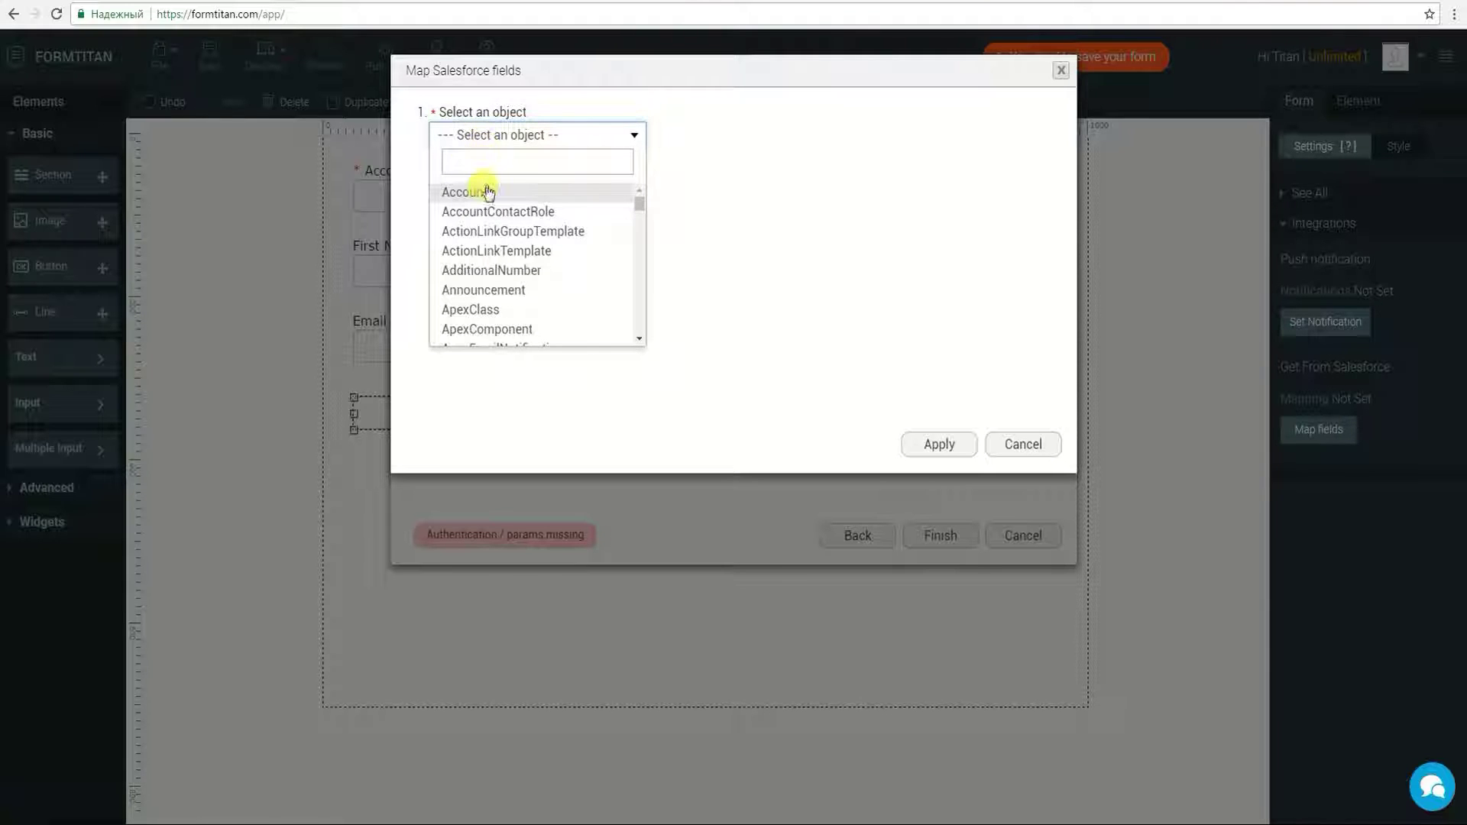
click(485, 192)
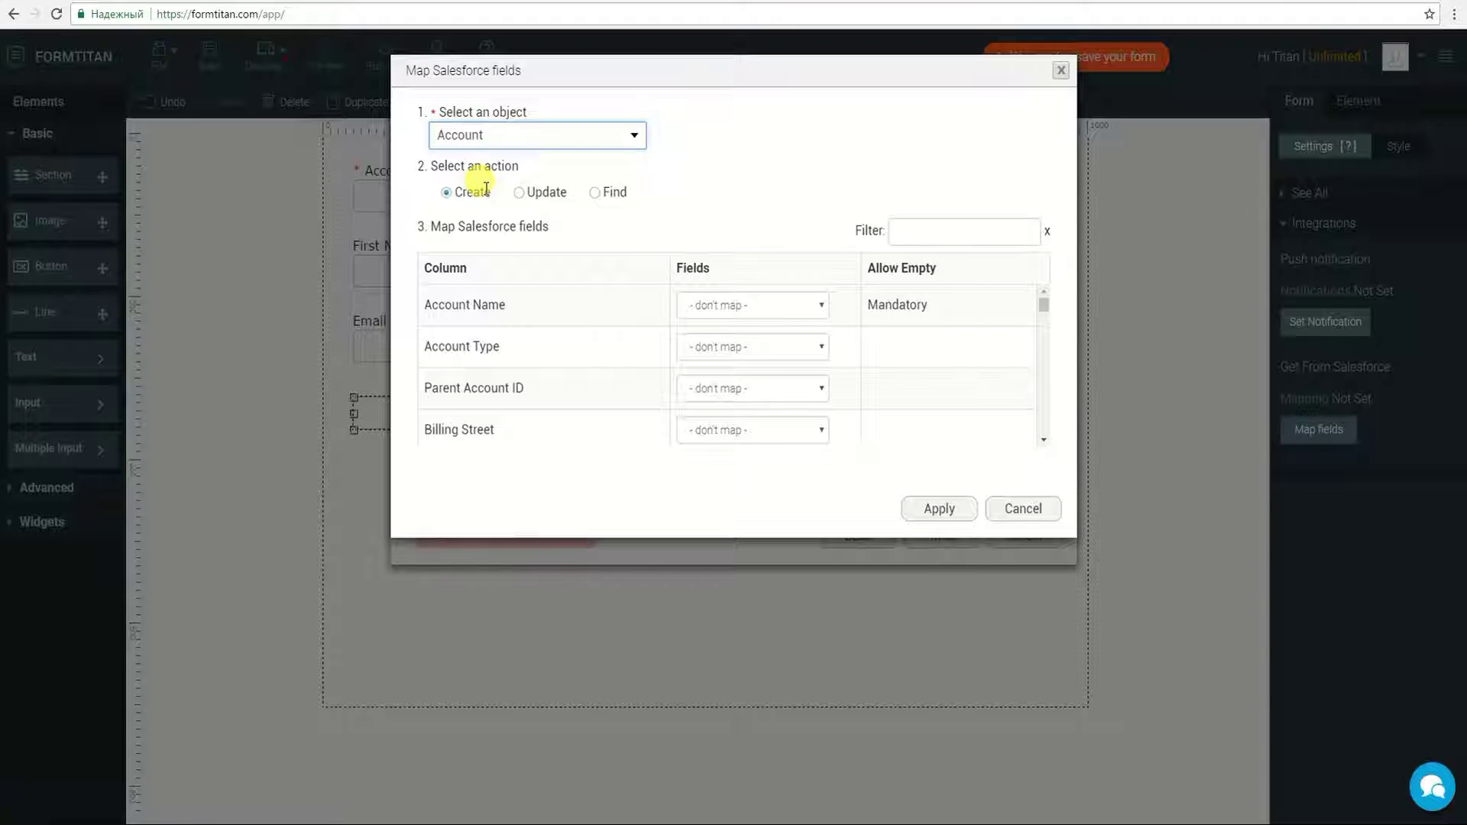
click(596, 194)
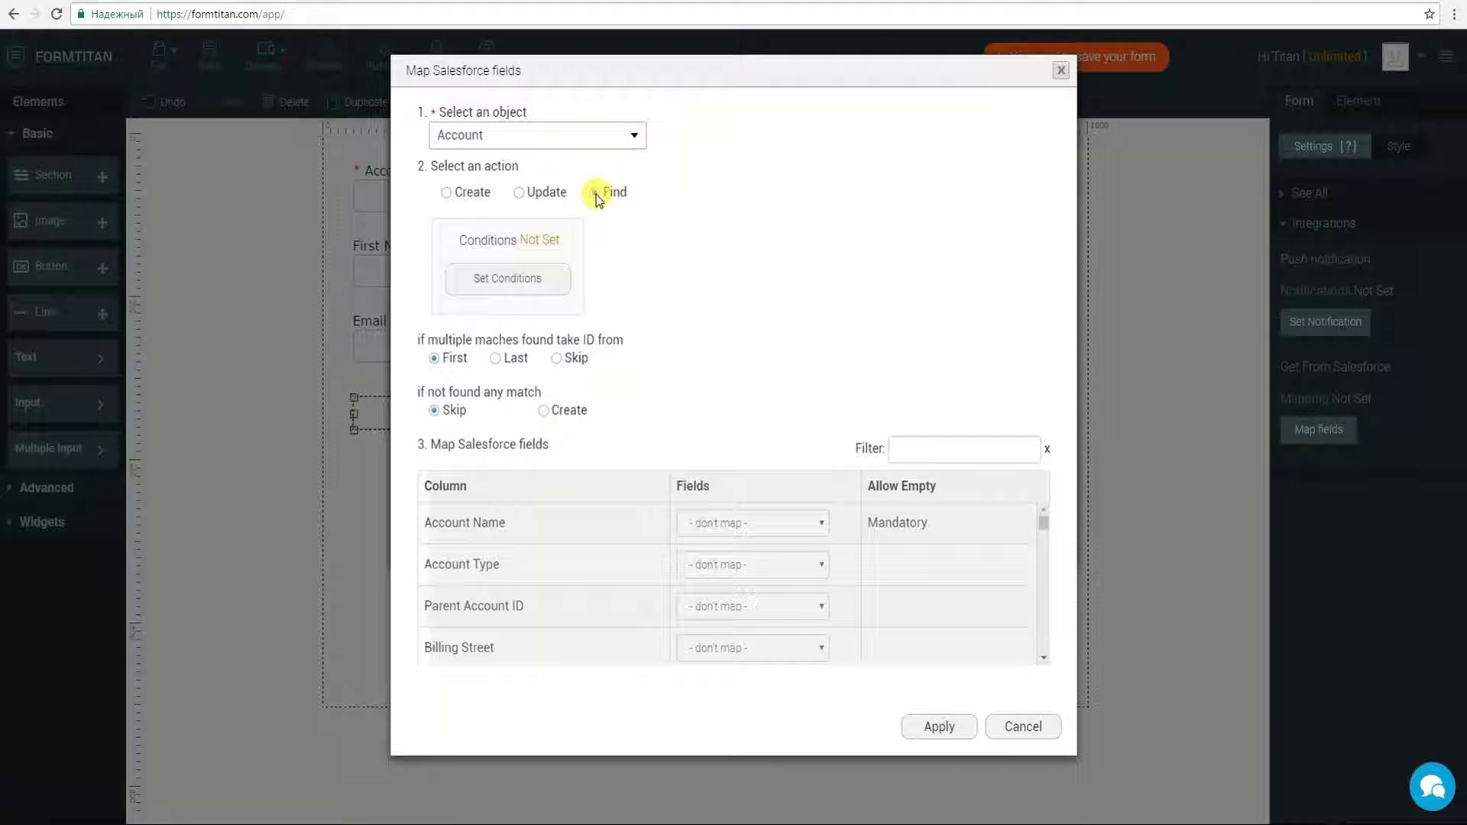
Step: Set the Account find condition to Account Name Equals the form's Account Name field and apply
click(539, 279)
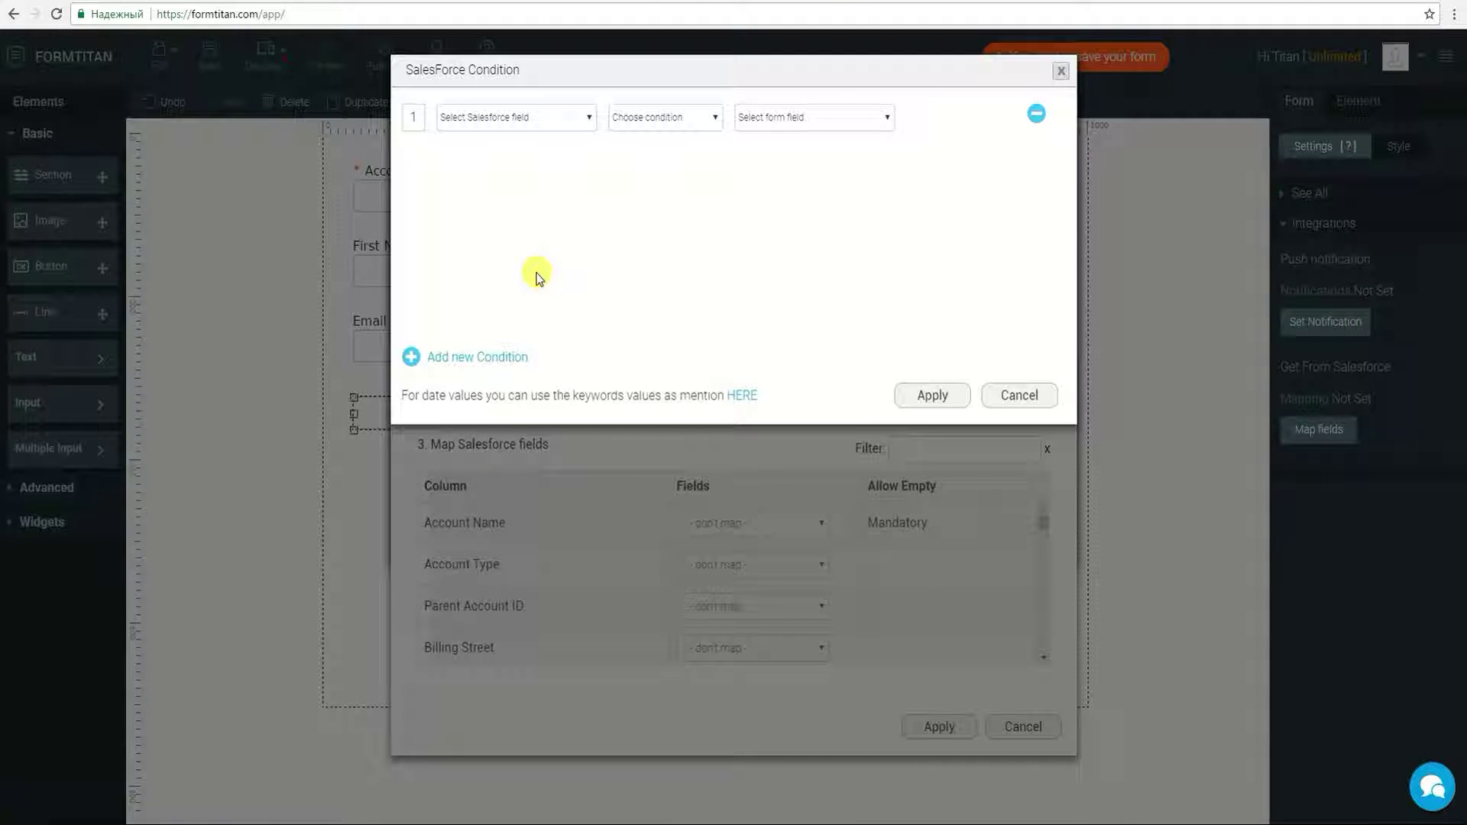
click(532, 120)
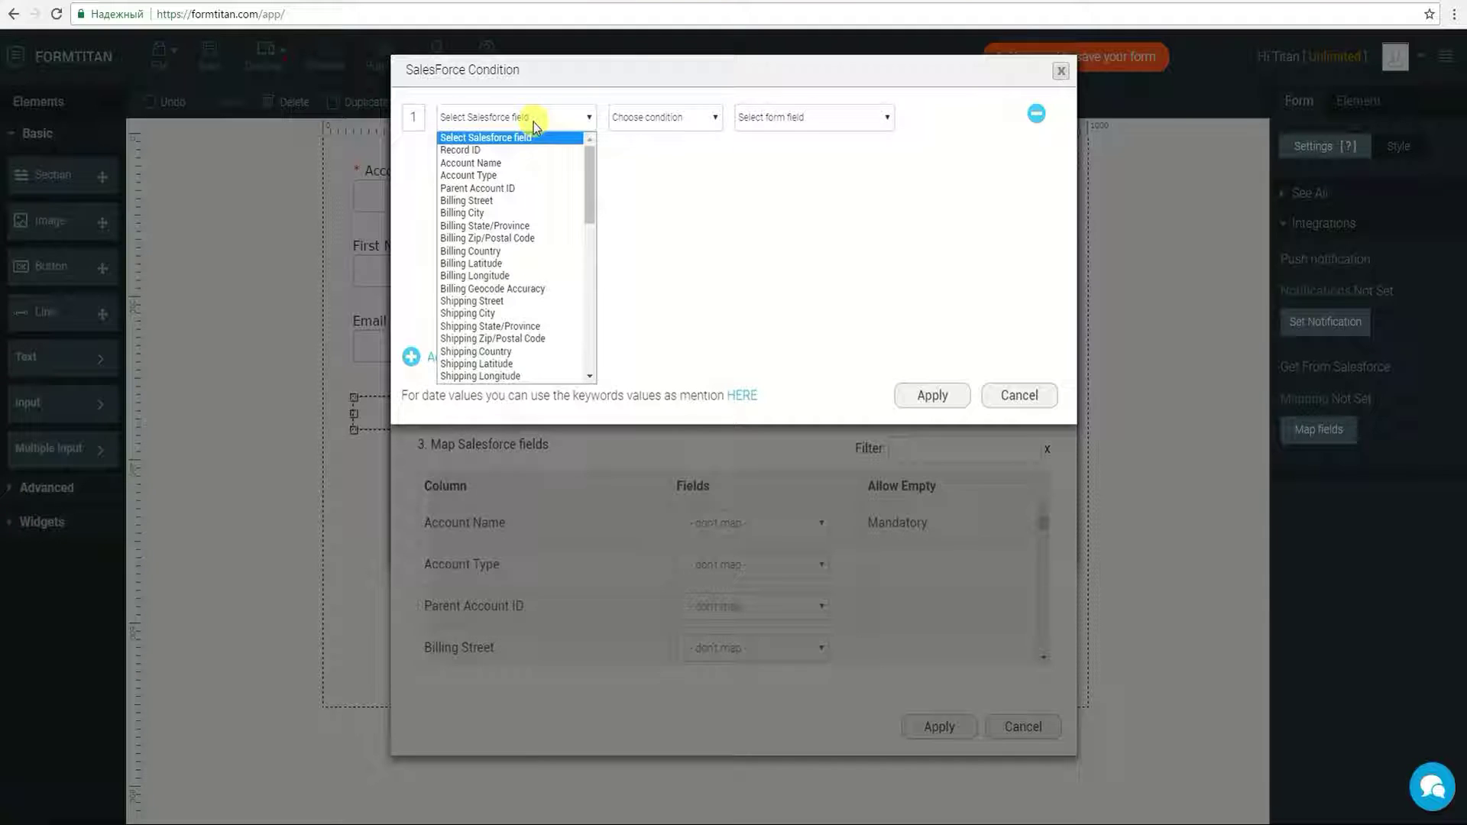
click(516, 165)
click(639, 120)
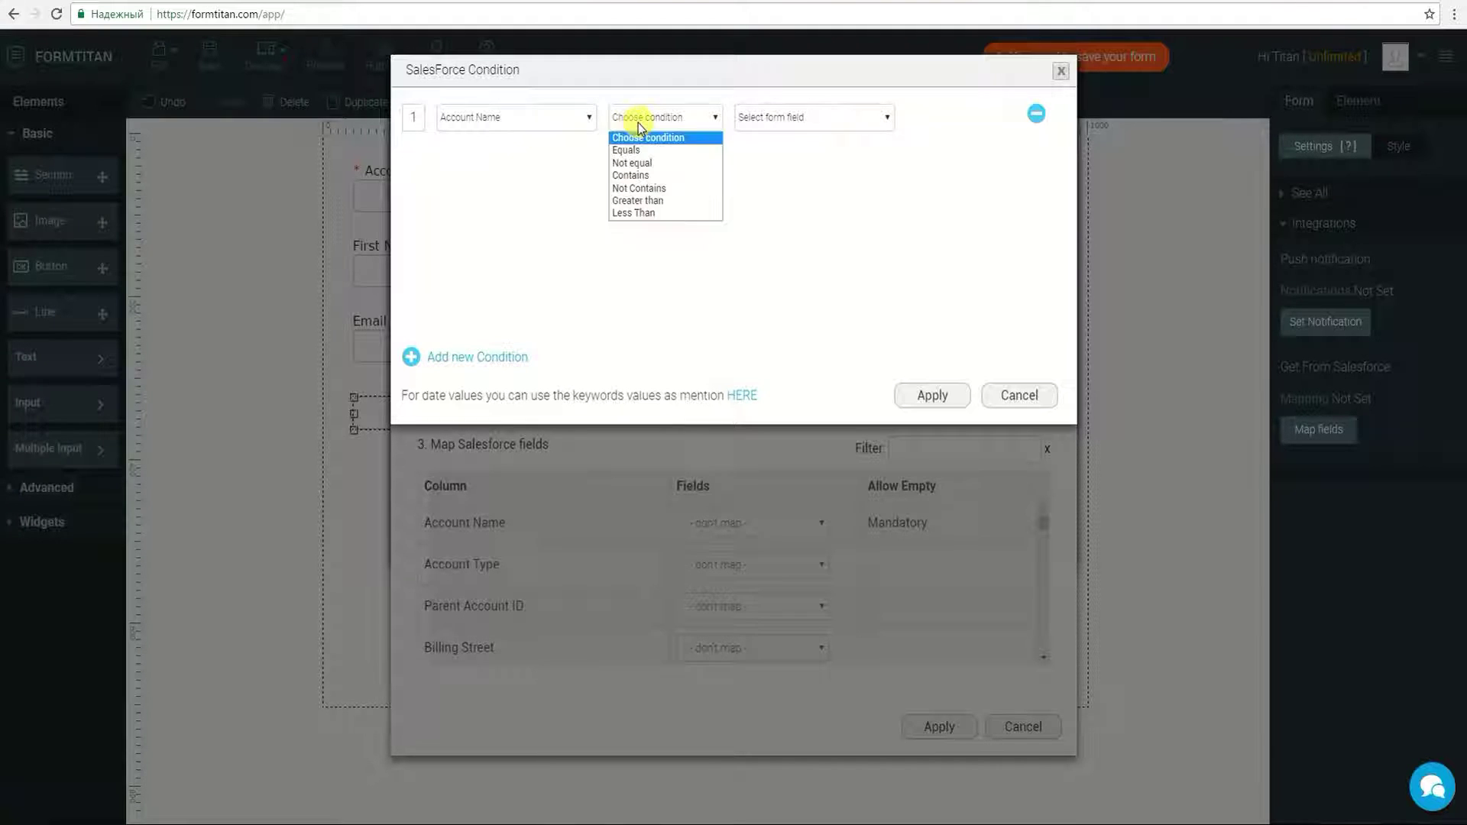
click(638, 150)
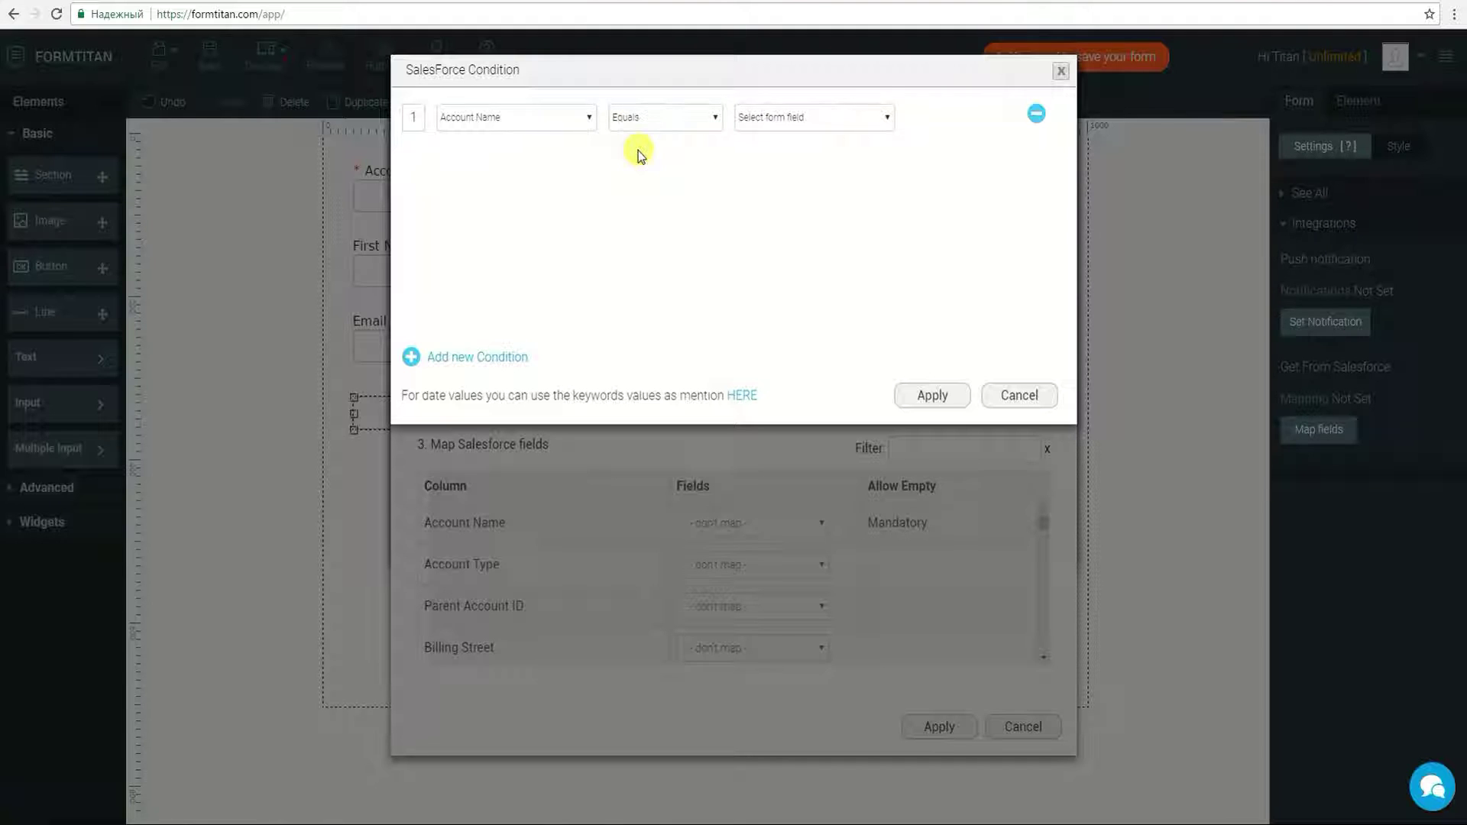
click(781, 118)
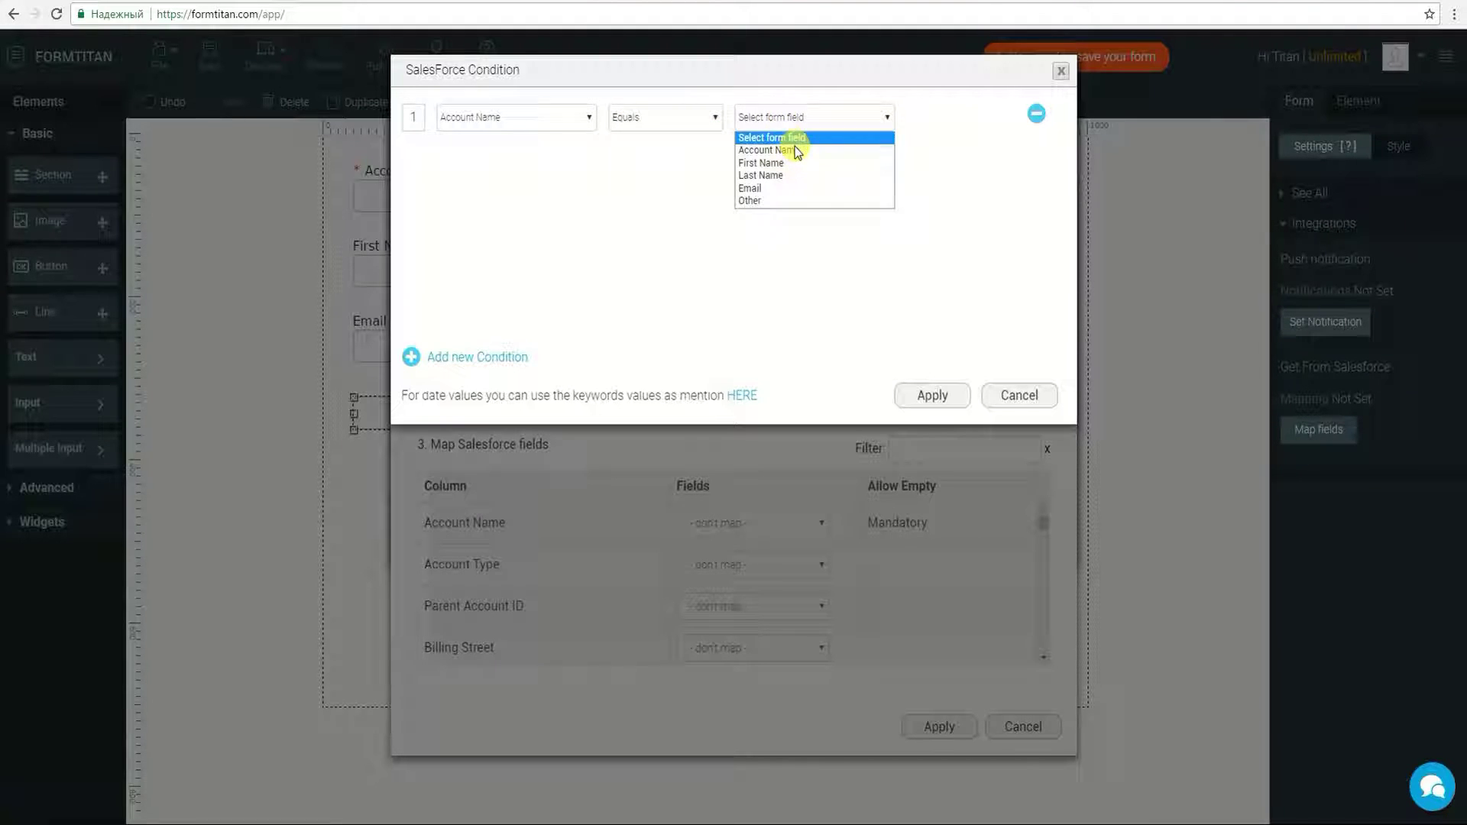
click(795, 148)
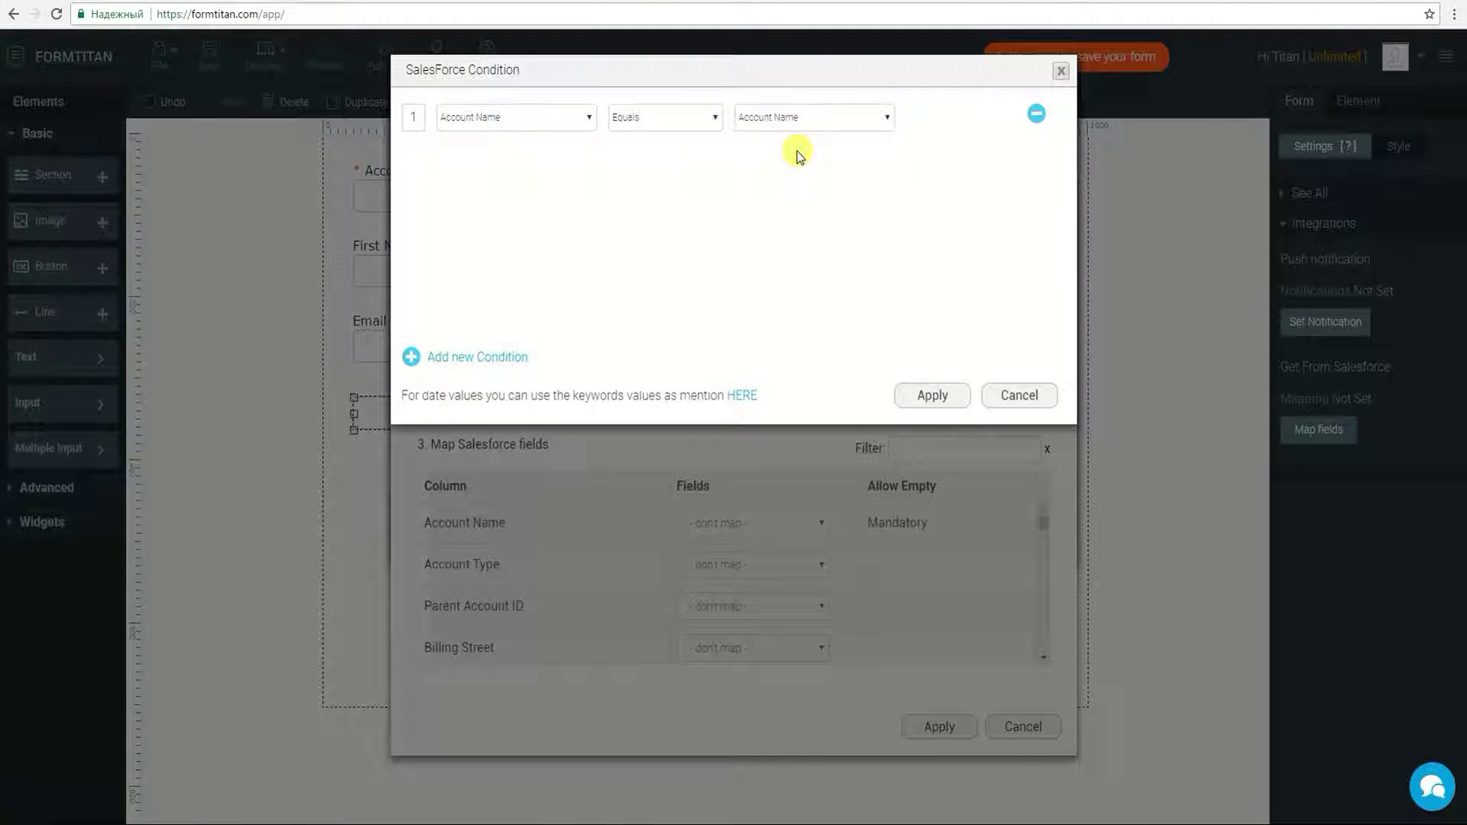
click(932, 394)
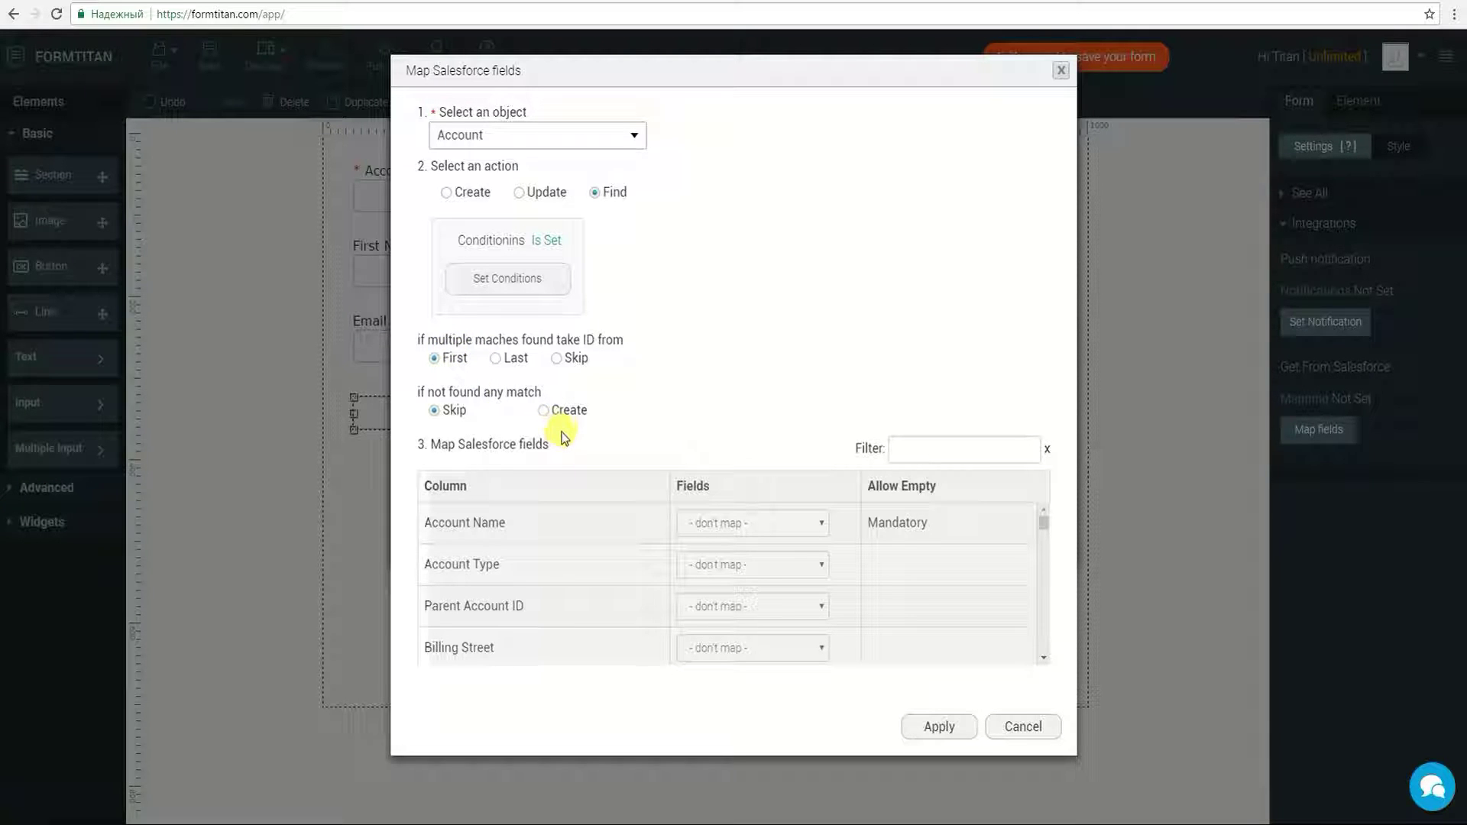
click(938, 730)
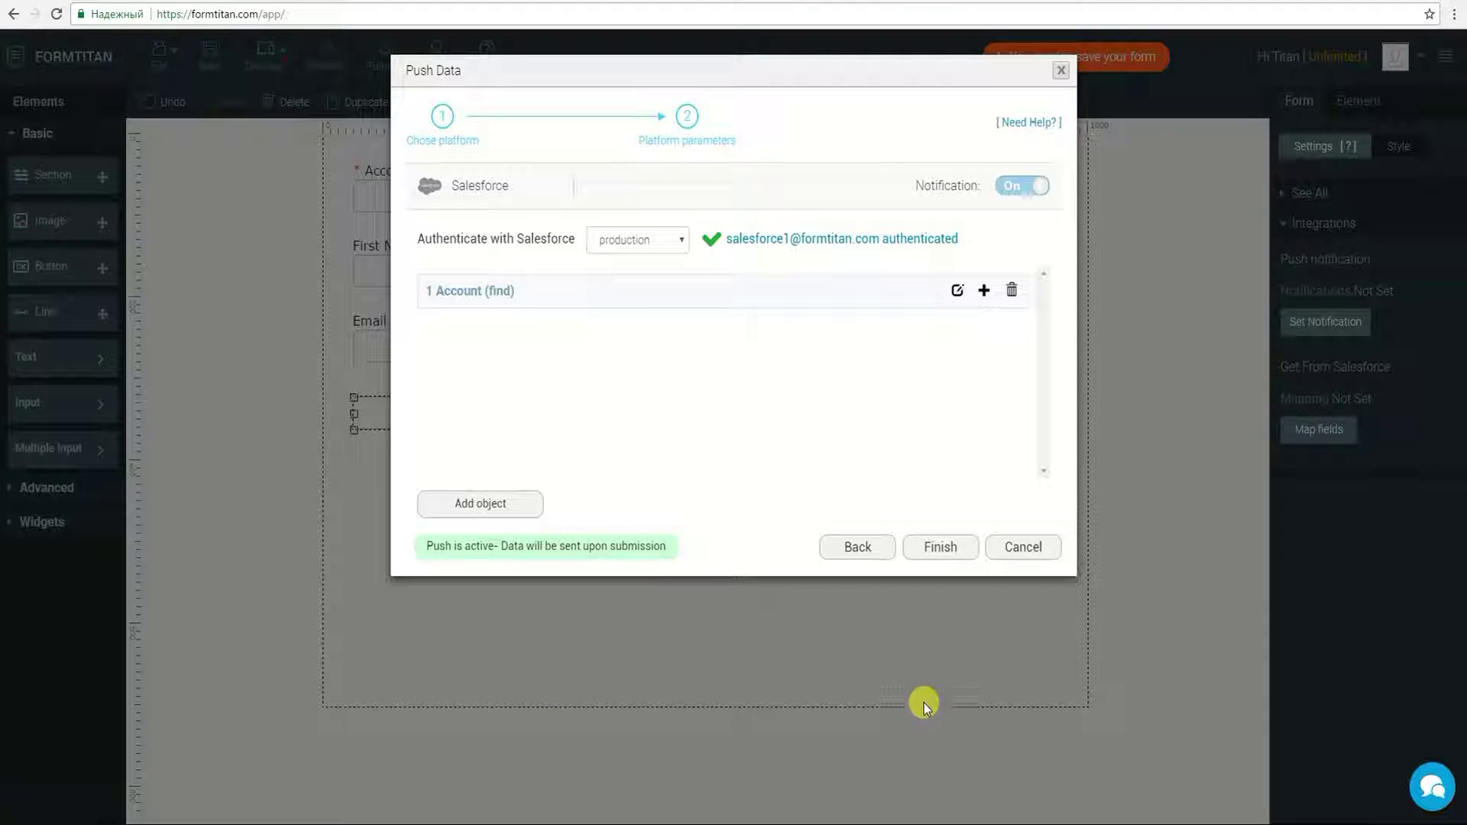
Step: Add a child Contact object to create under the Account find step
click(980, 290)
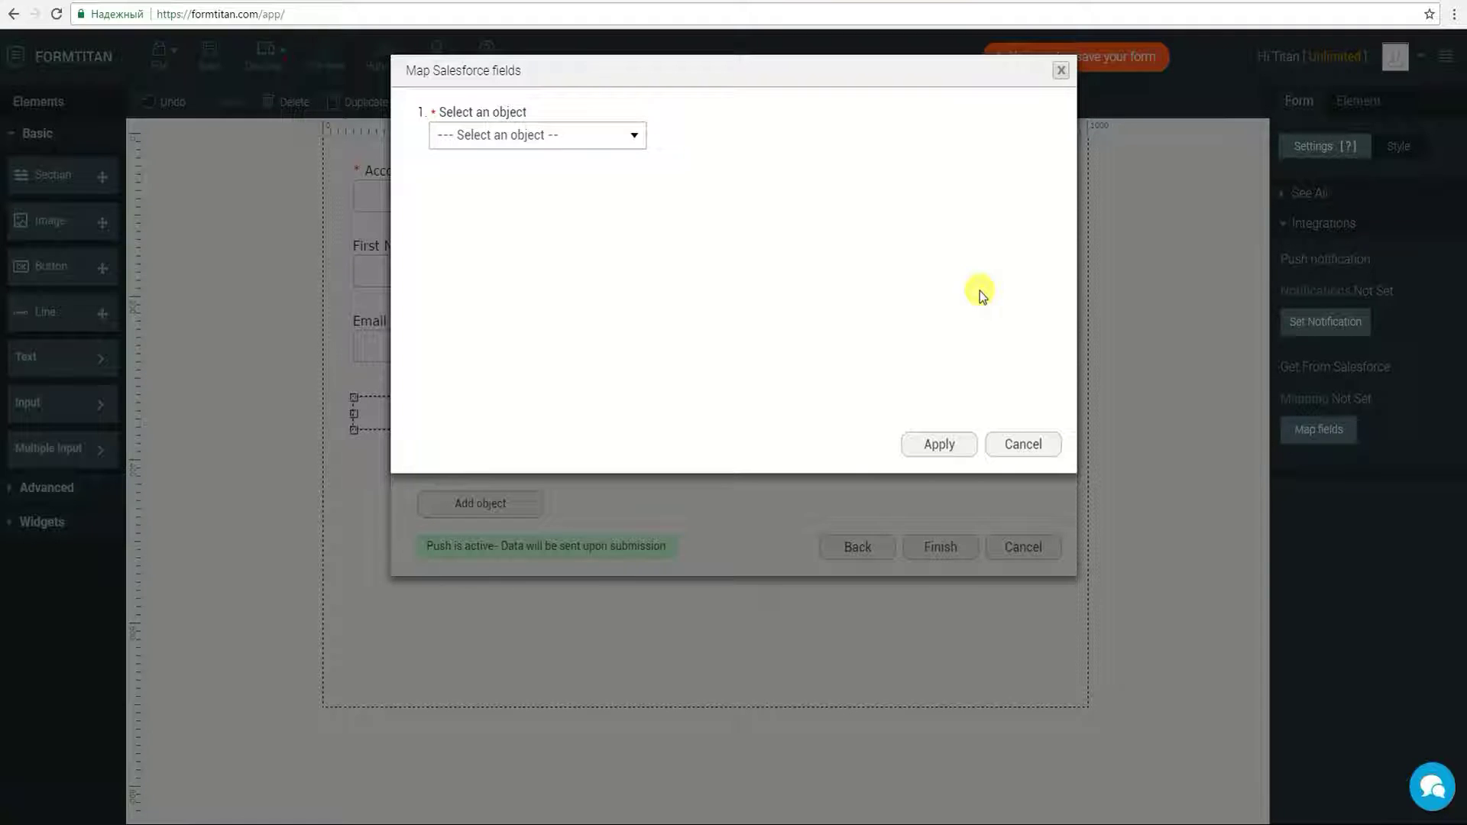
click(545, 136)
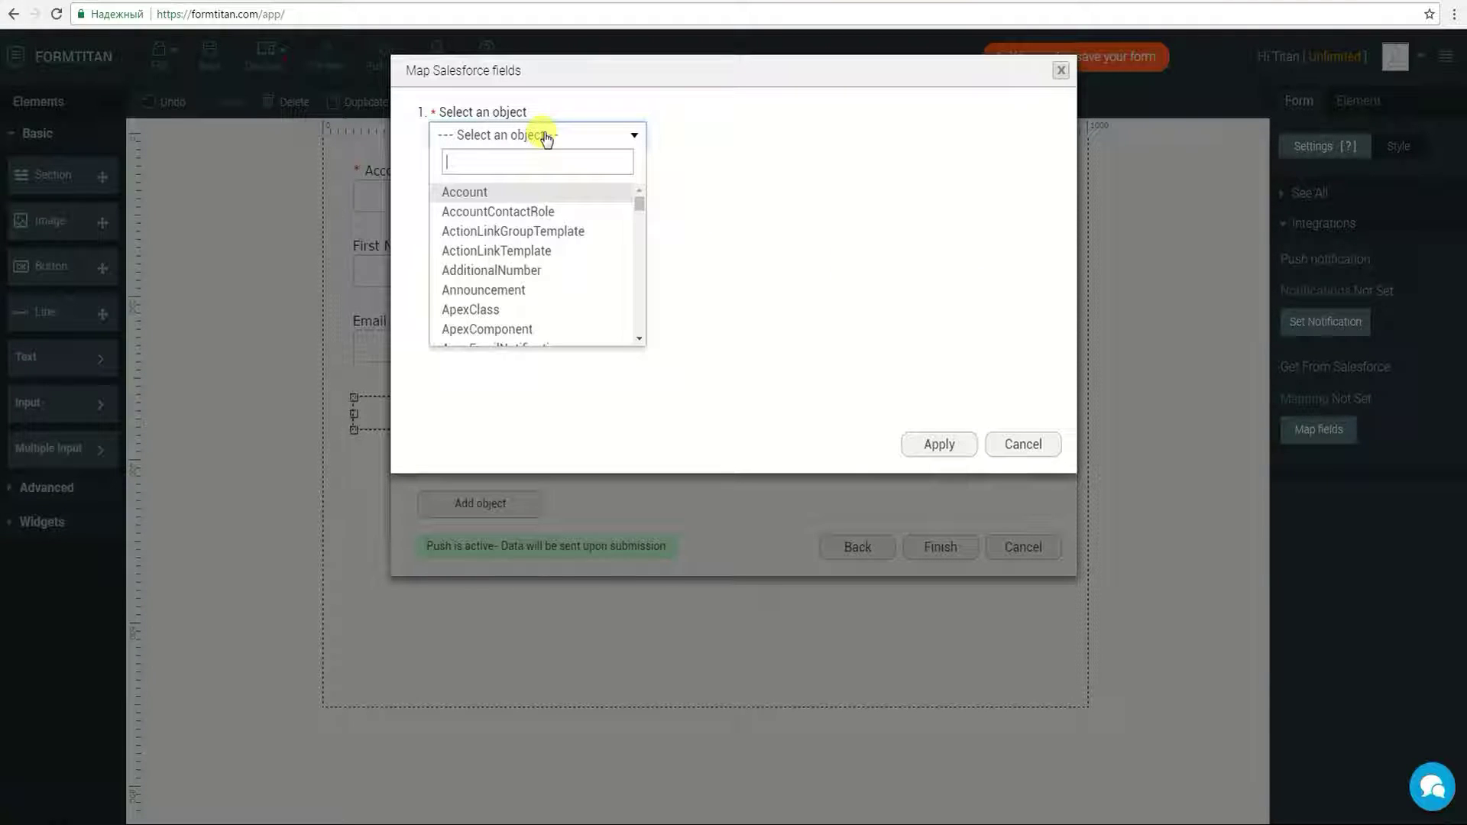
text(Cont)
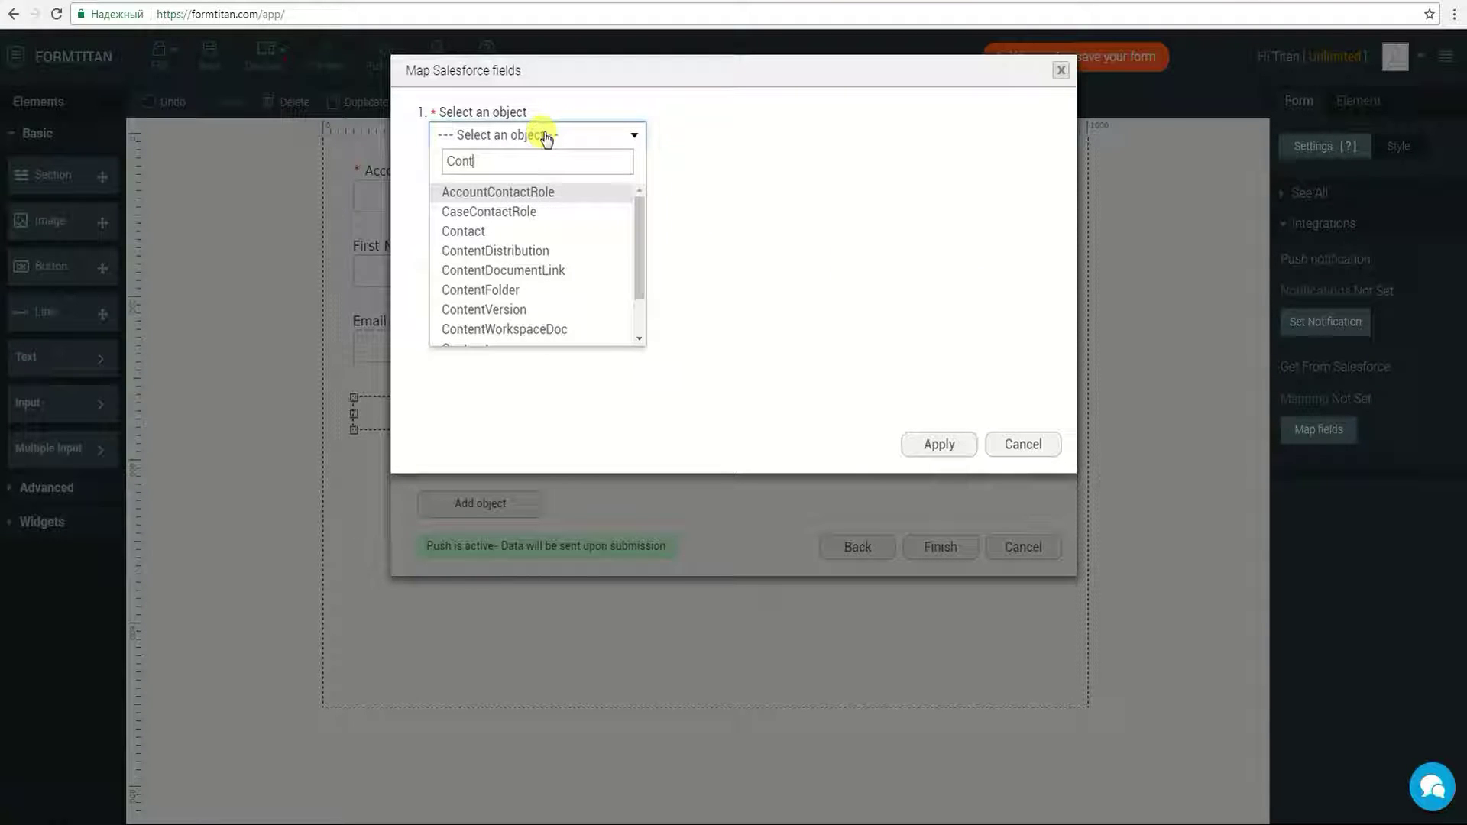
click(513, 232)
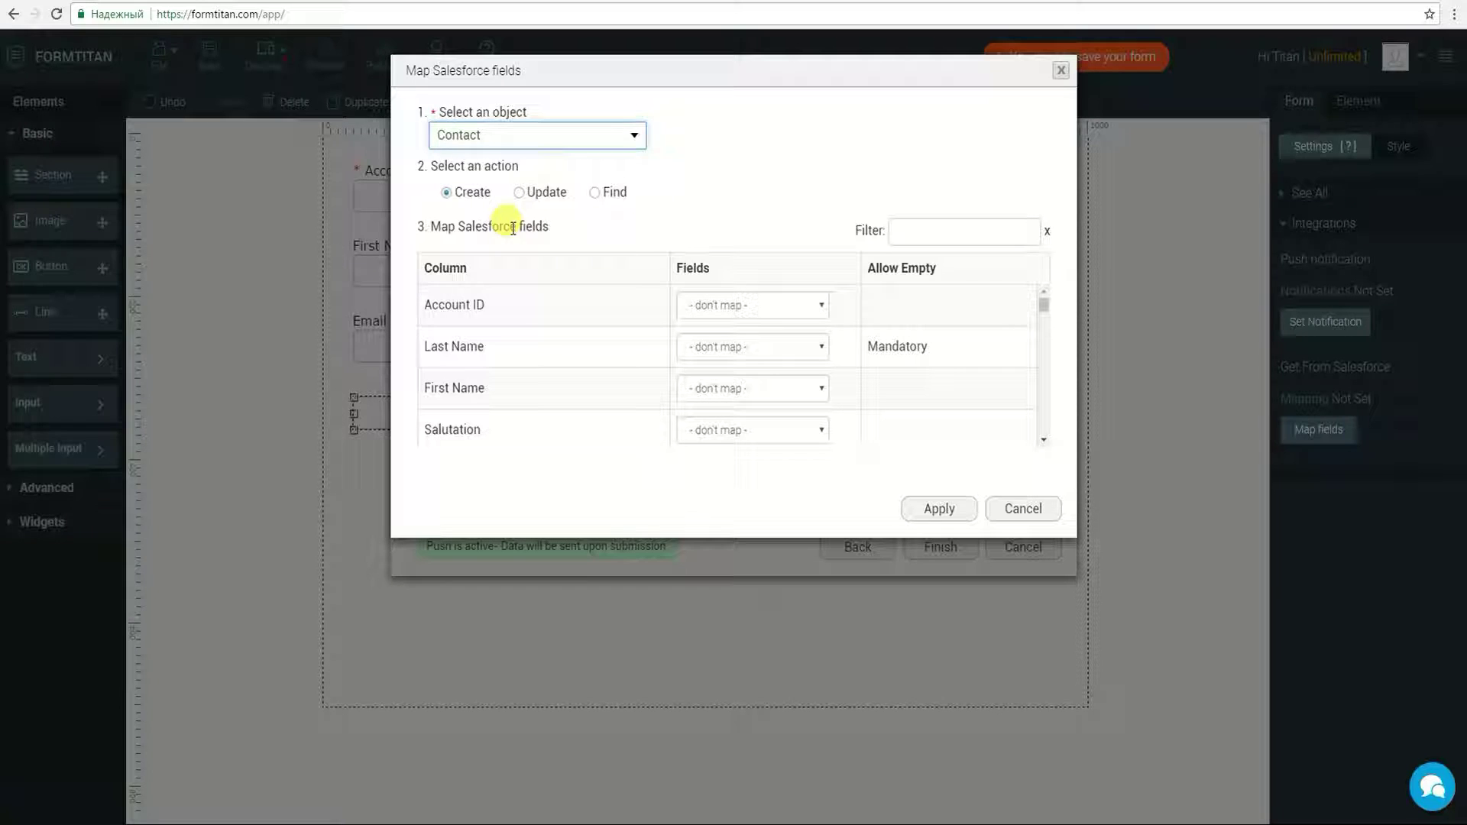
Step: Map the Contact's First Name, Last Name and Email to the matching form fields
click(739, 387)
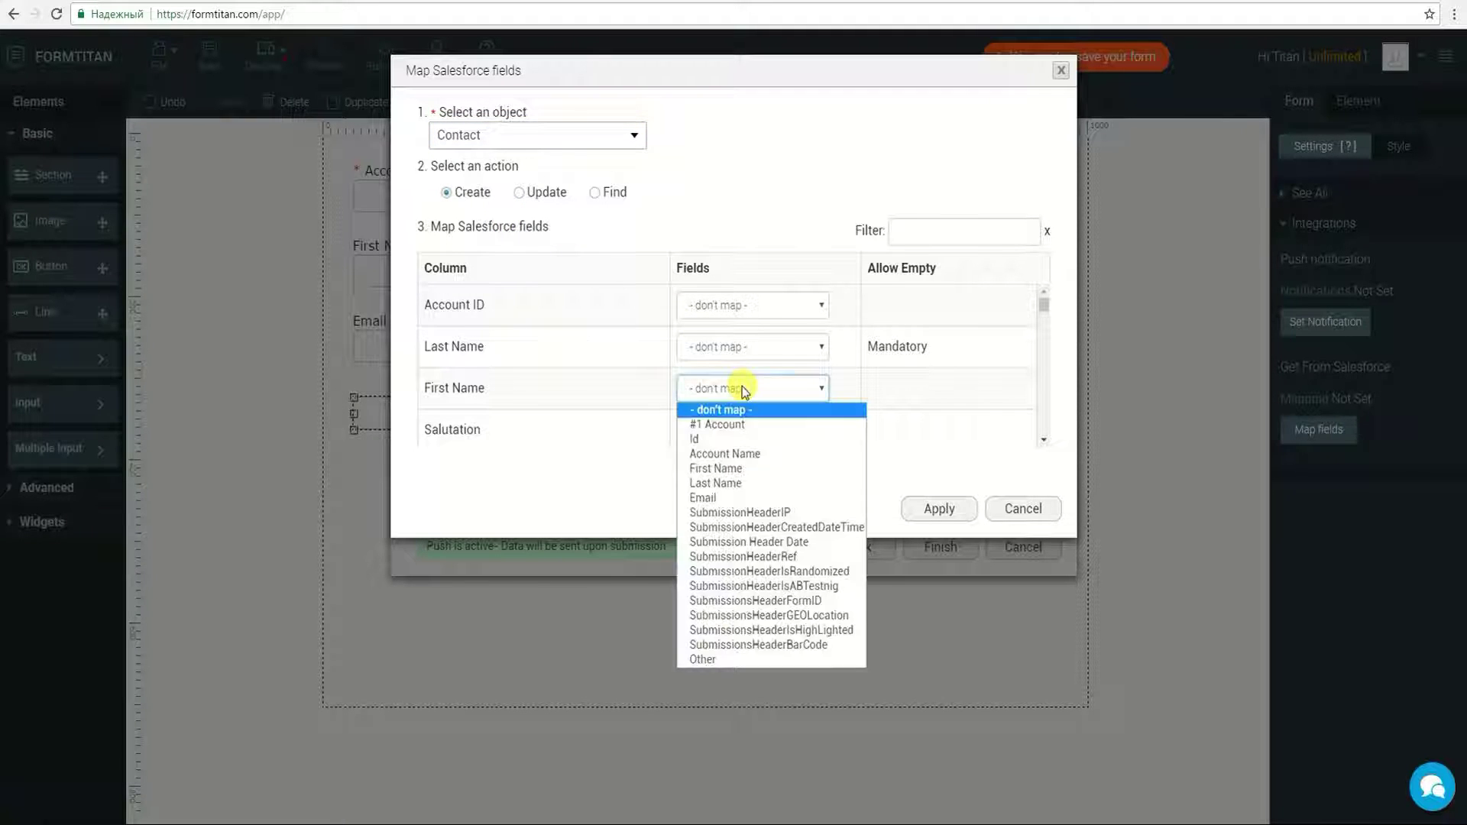
click(752, 468)
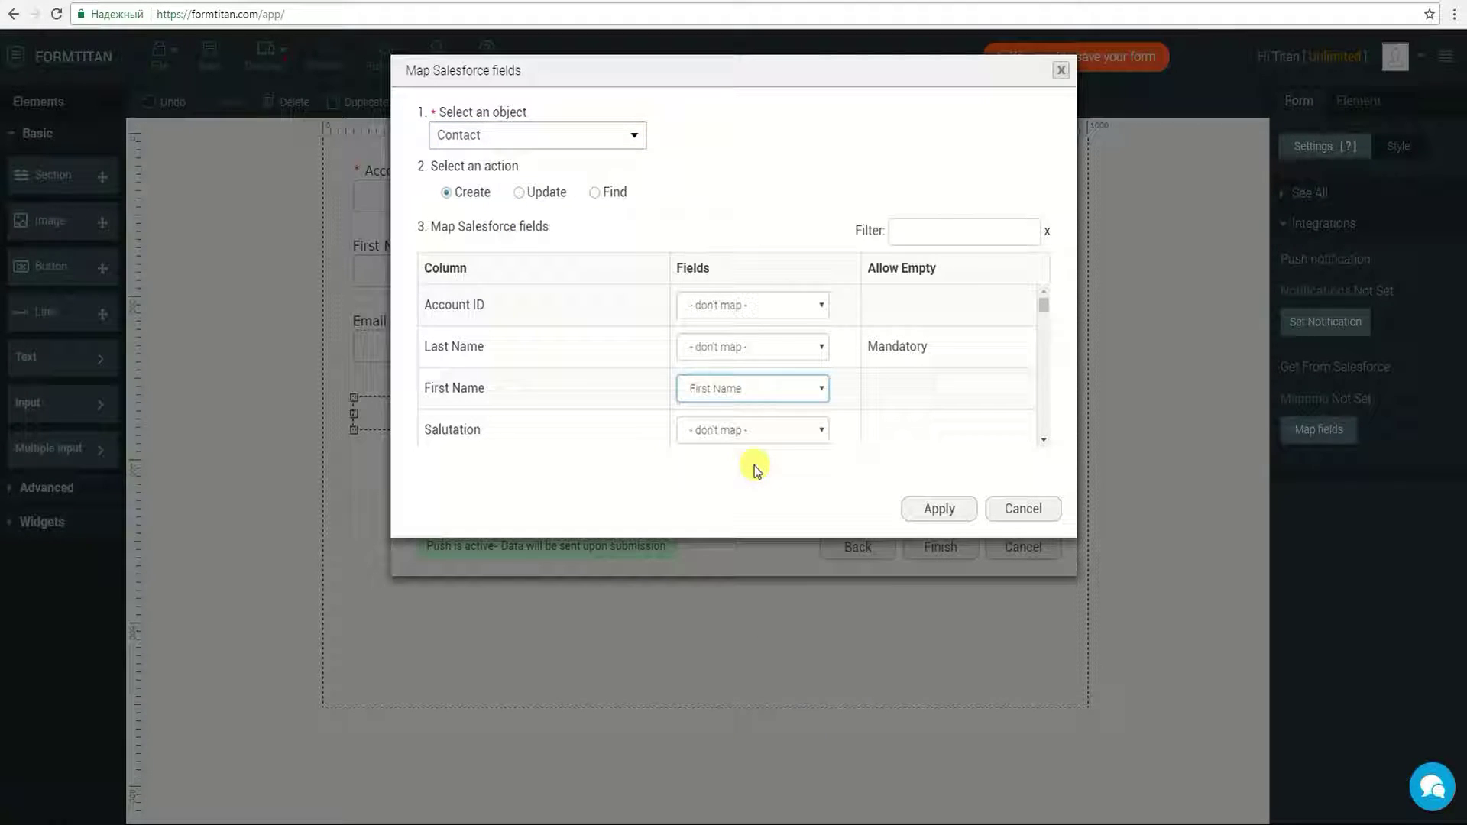
click(753, 346)
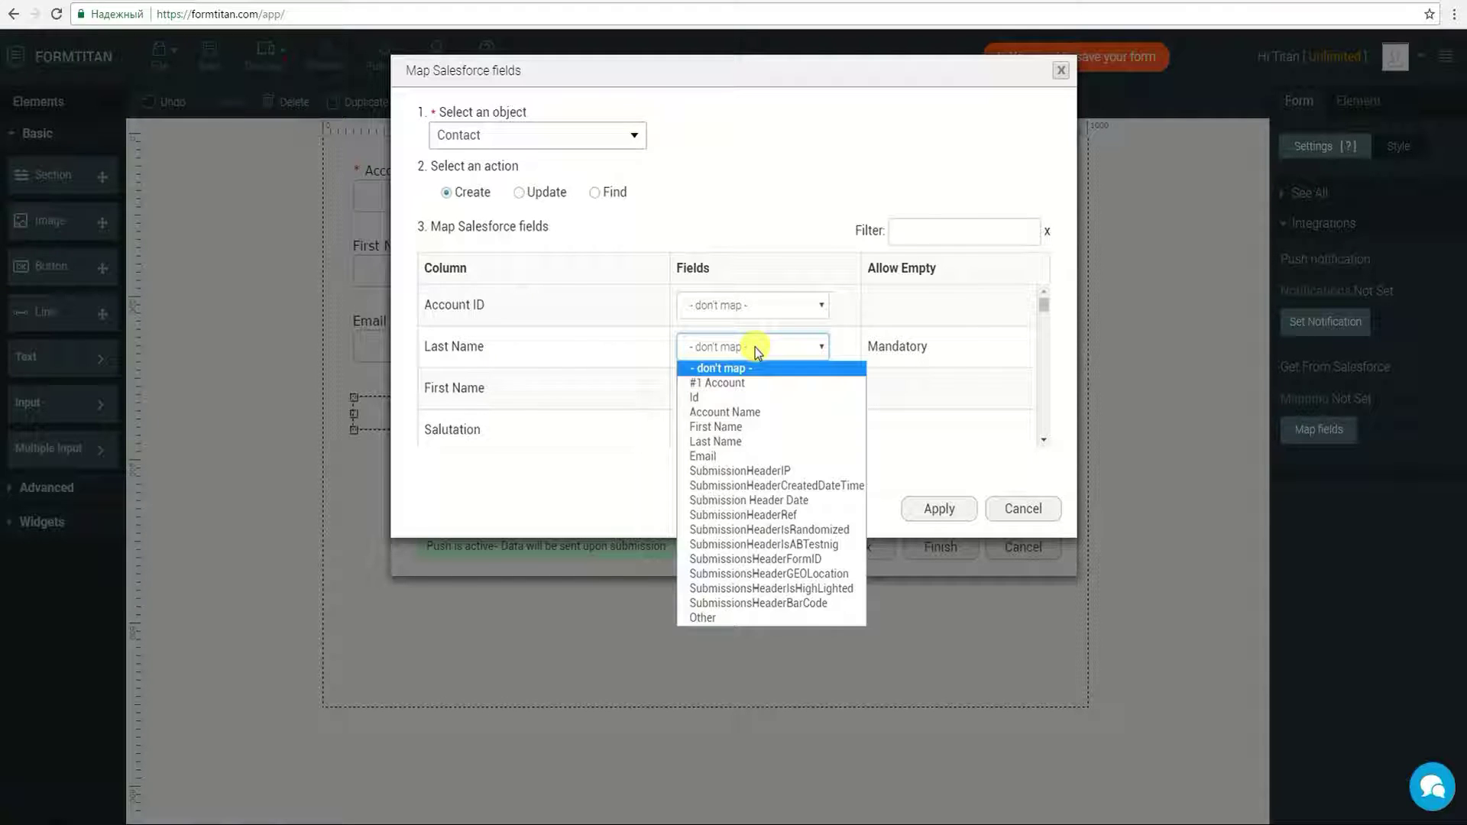
click(747, 441)
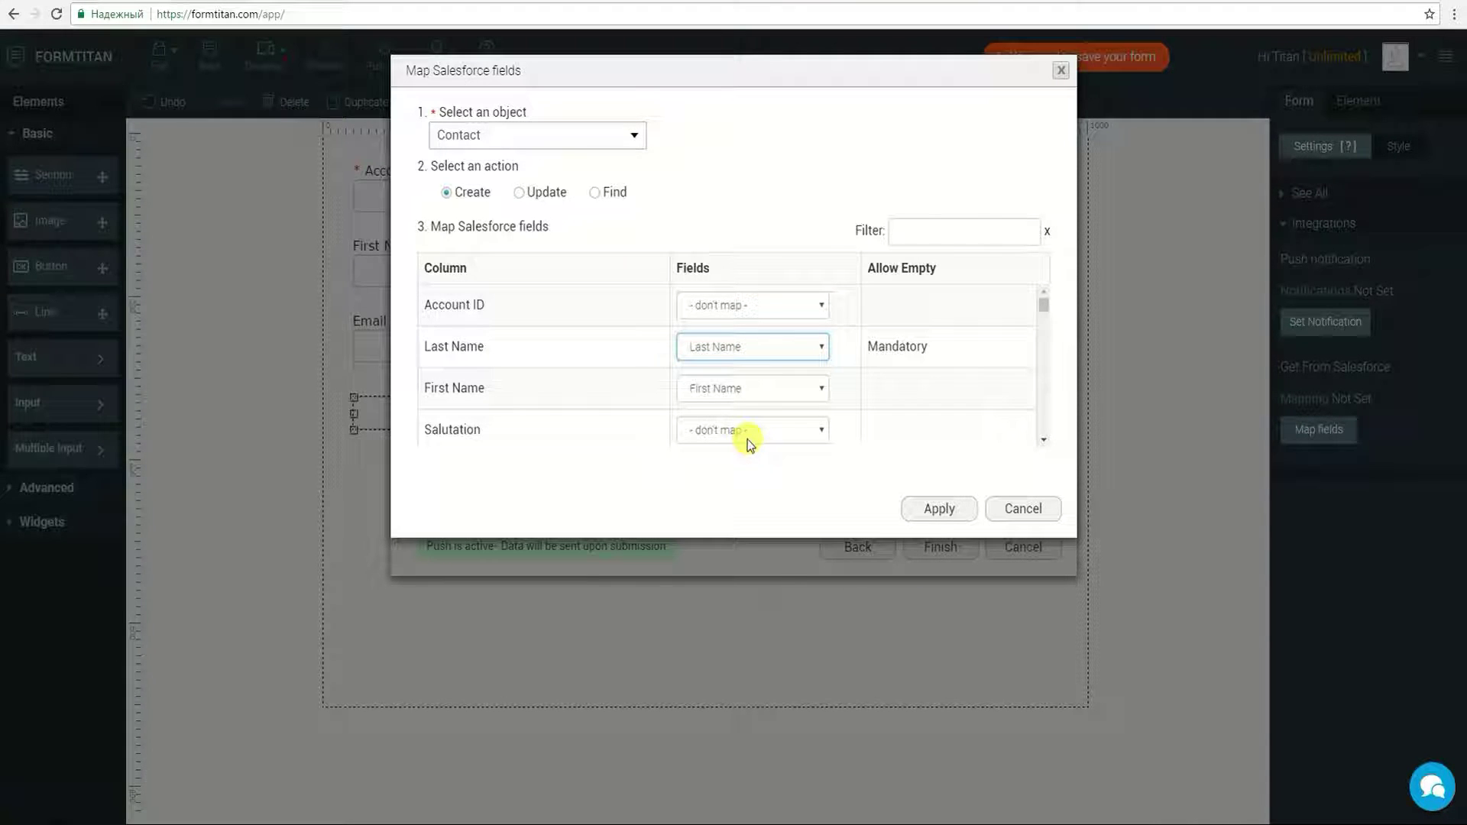
click(900, 232)
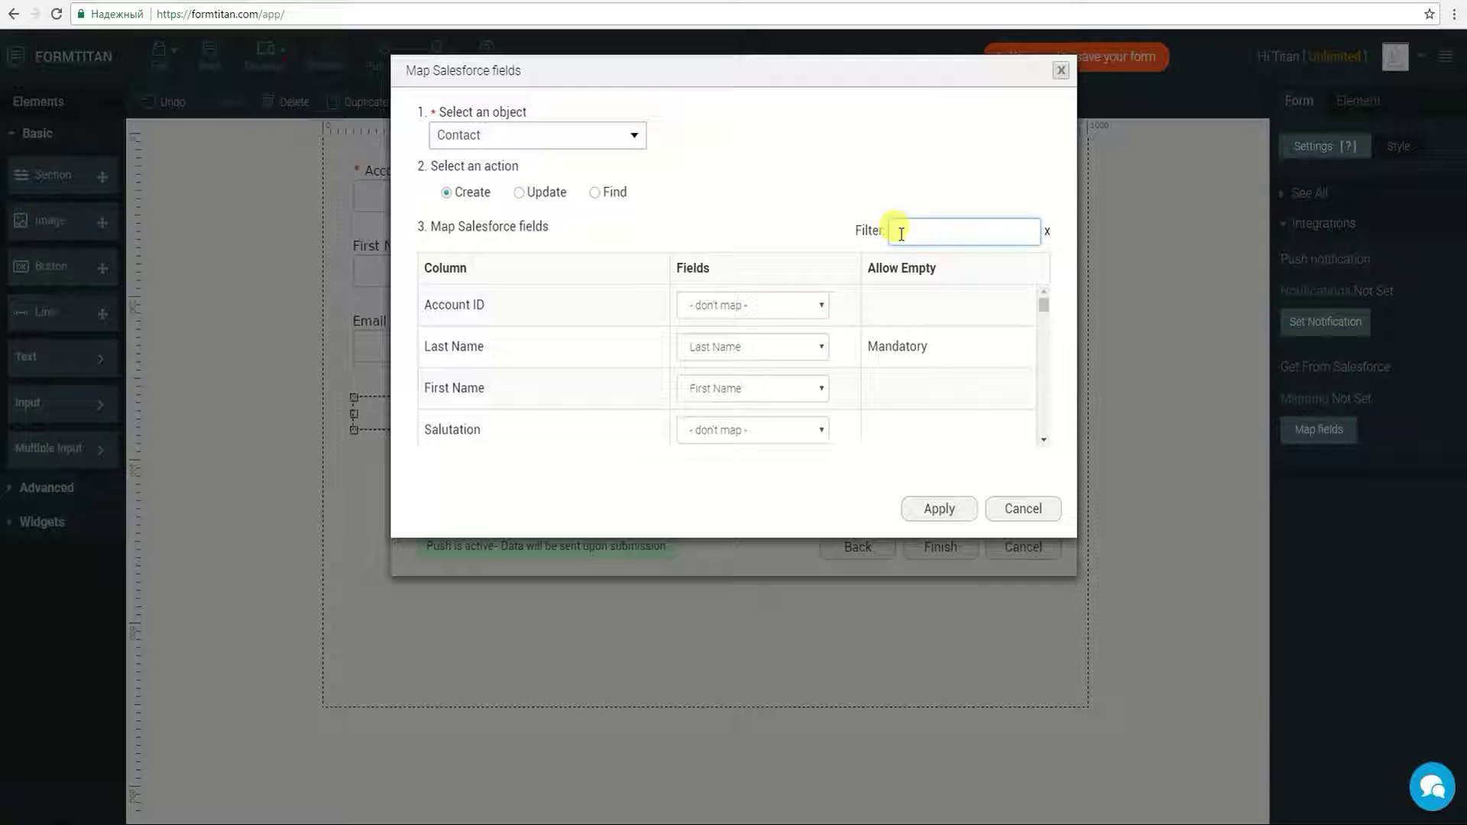
text(Emai)
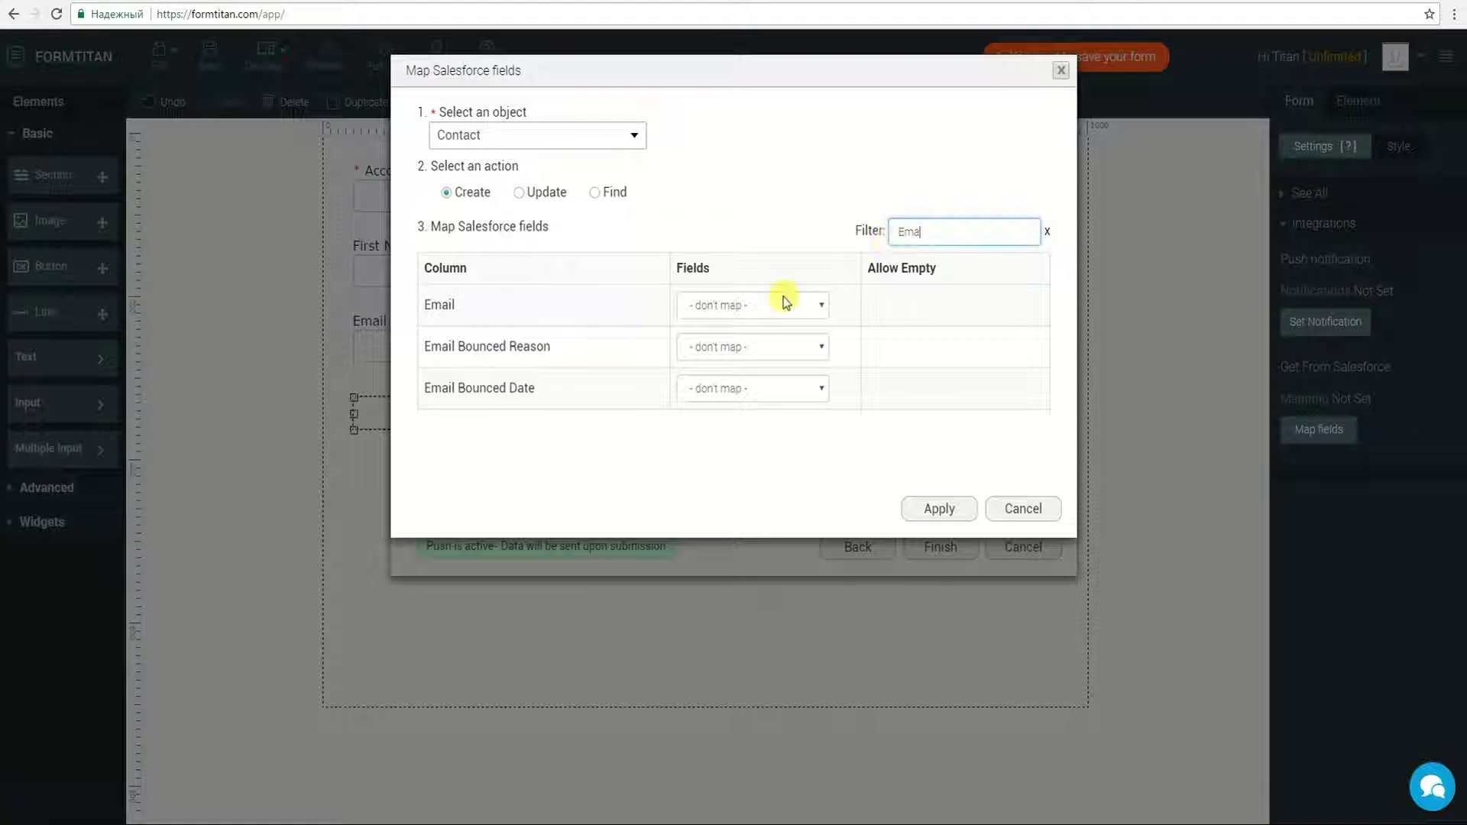
click(779, 304)
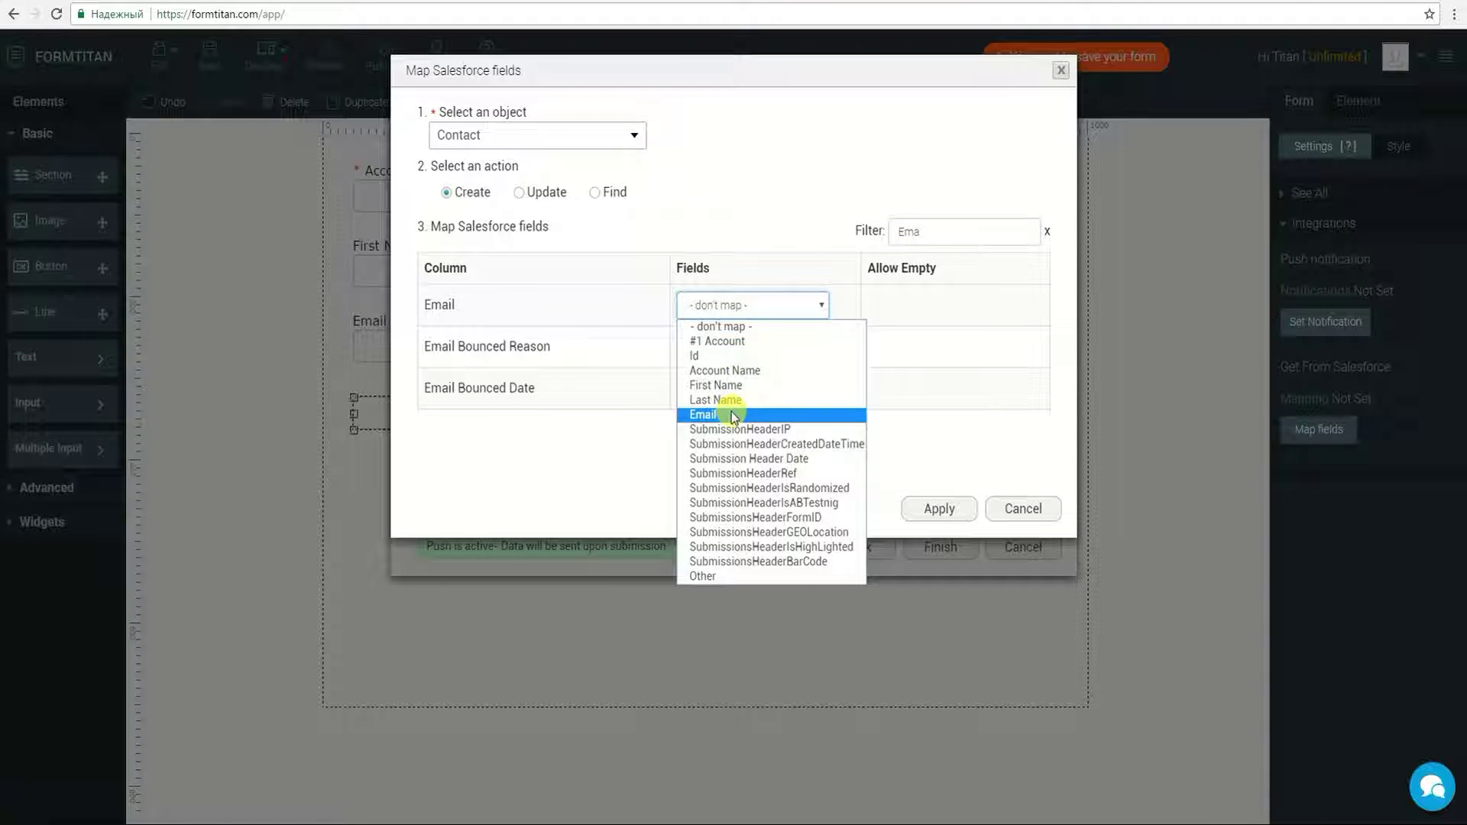
click(733, 415)
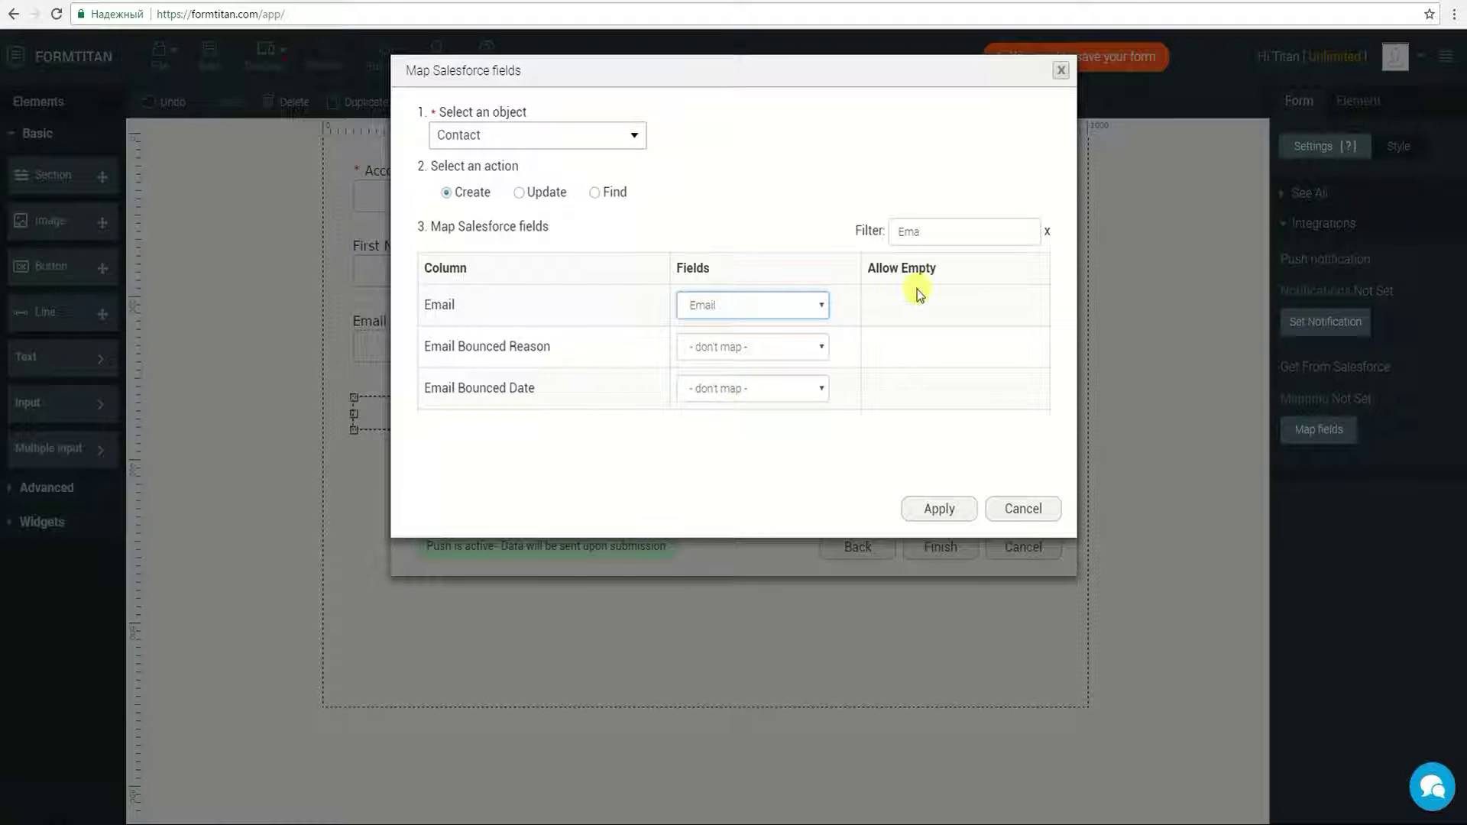
click(1049, 239)
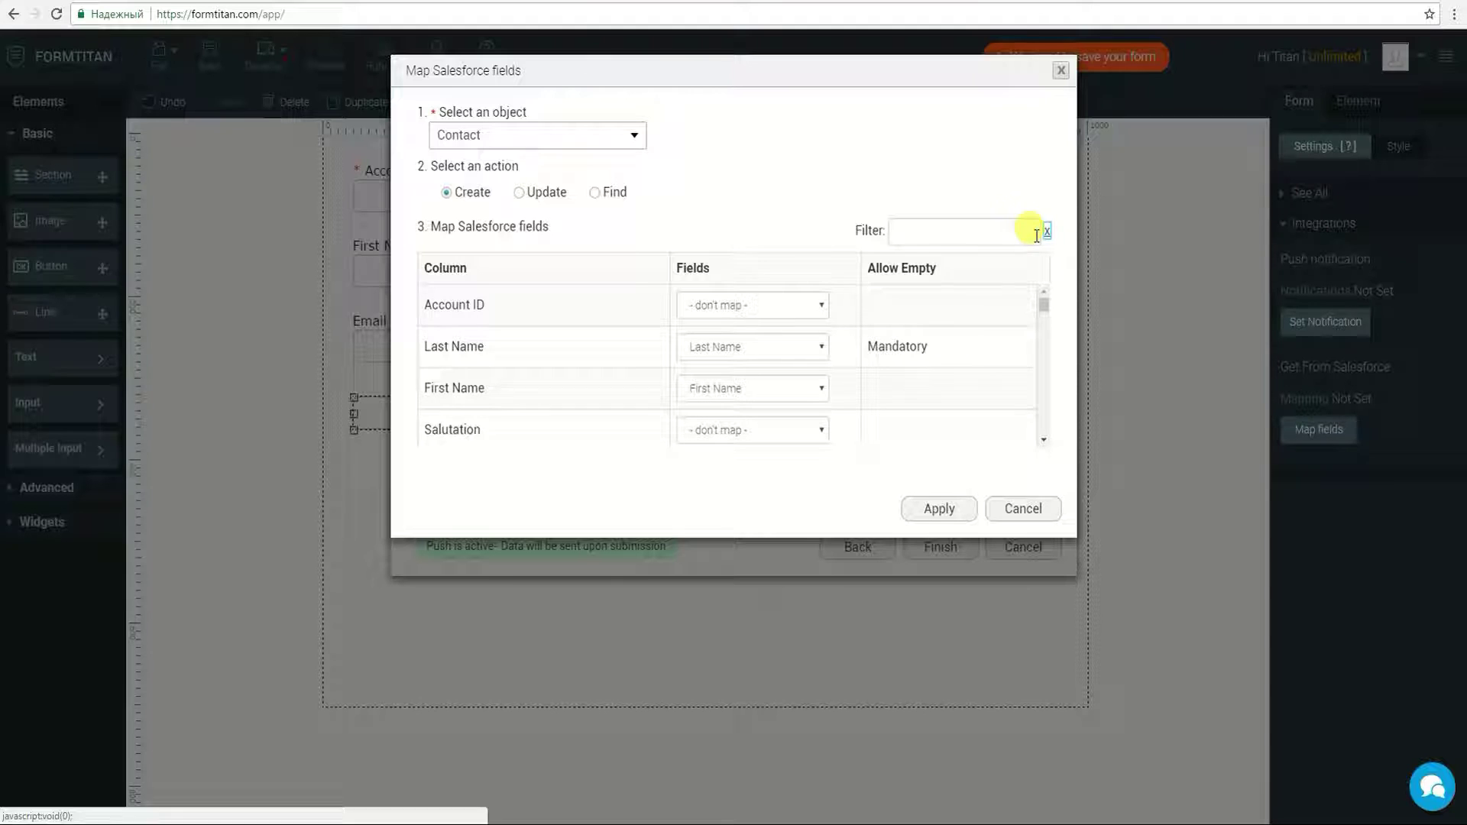
Step: Set the Contact's Account ID to #1 Account > Record ID and apply the mapping
click(736, 299)
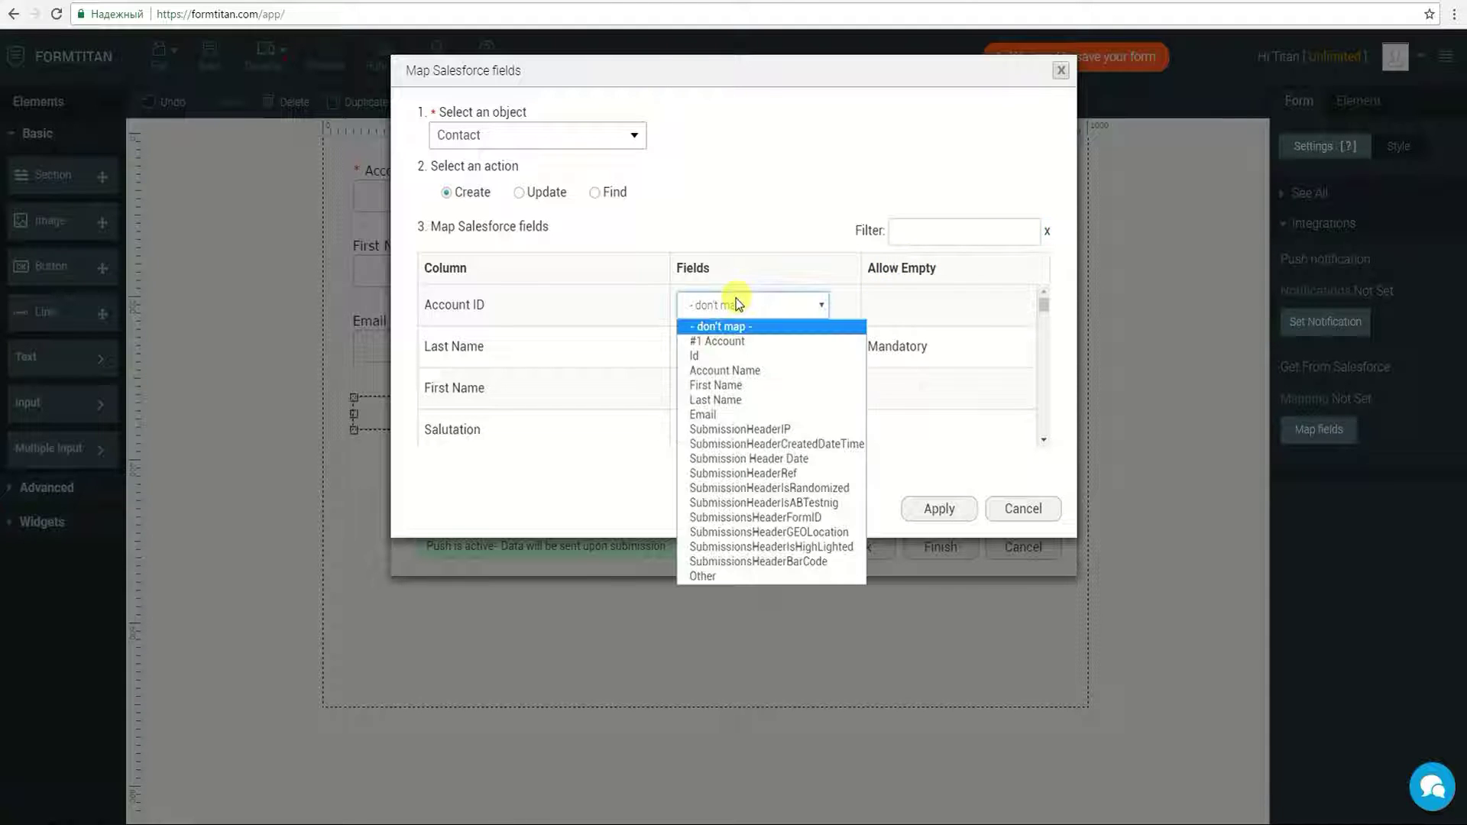
click(738, 341)
click(739, 342)
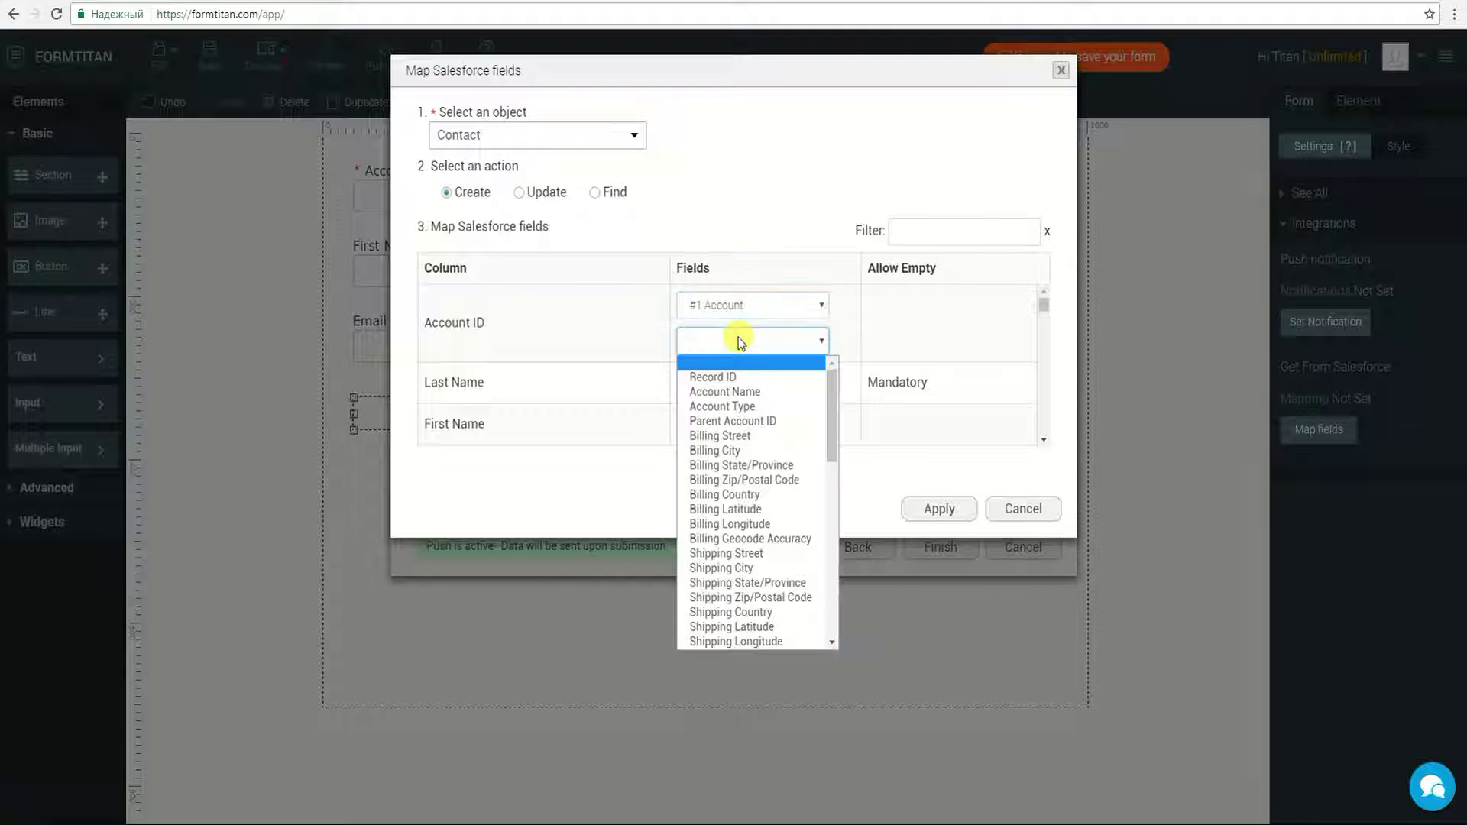
click(739, 375)
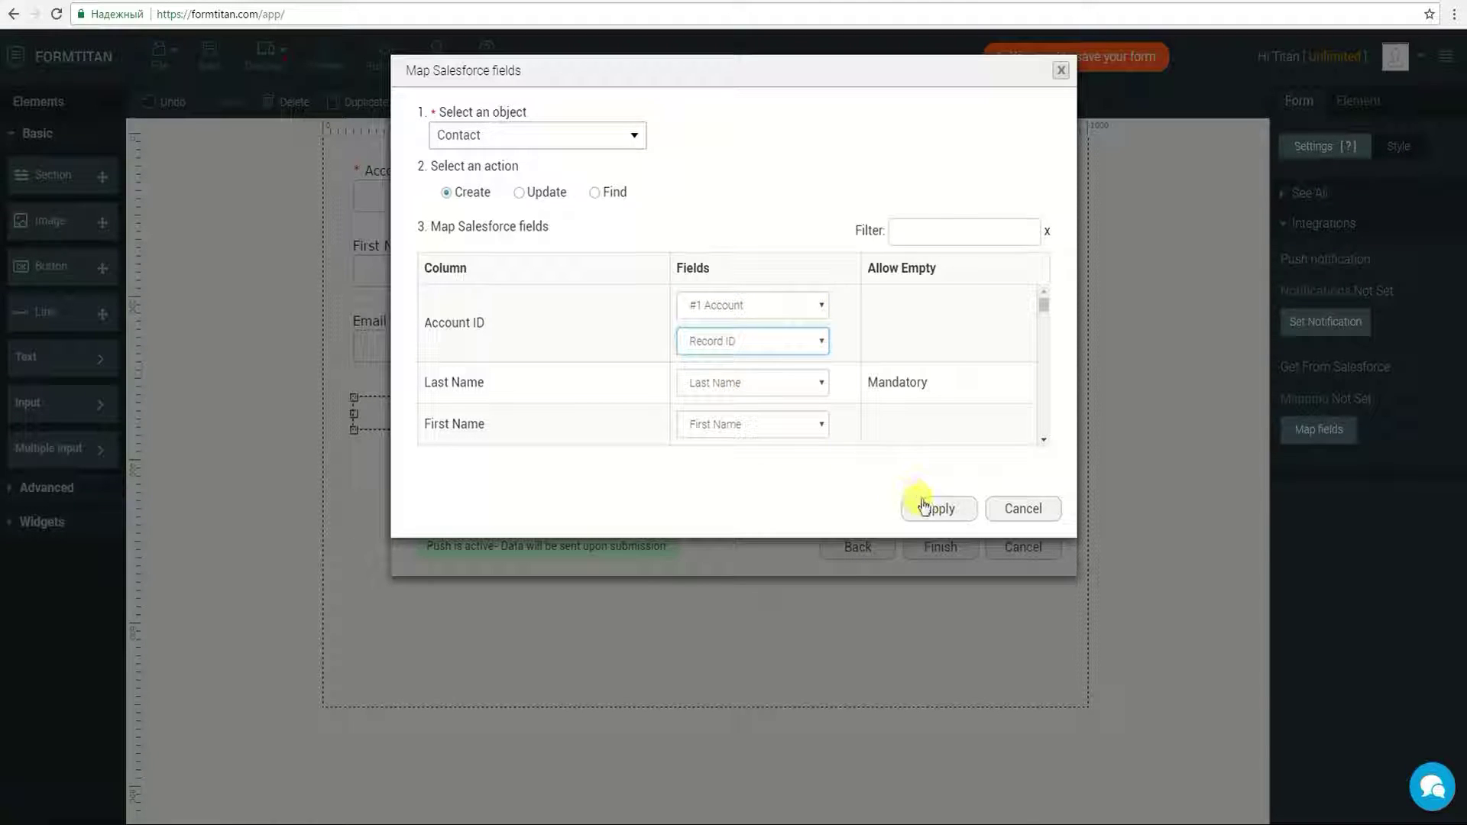
click(923, 506)
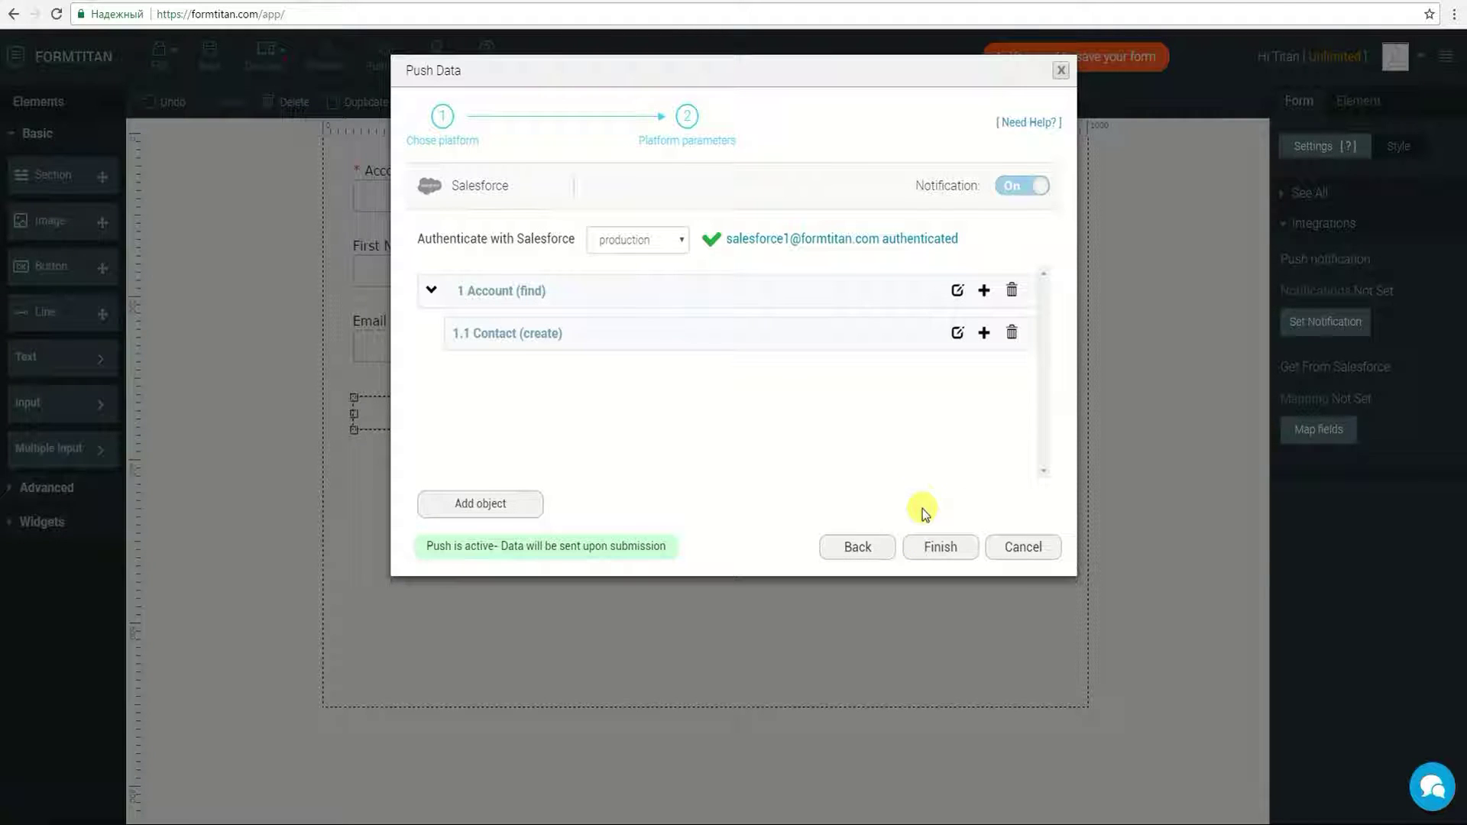
Step: Finish the push setup, save and publish the form, and view it live
click(934, 547)
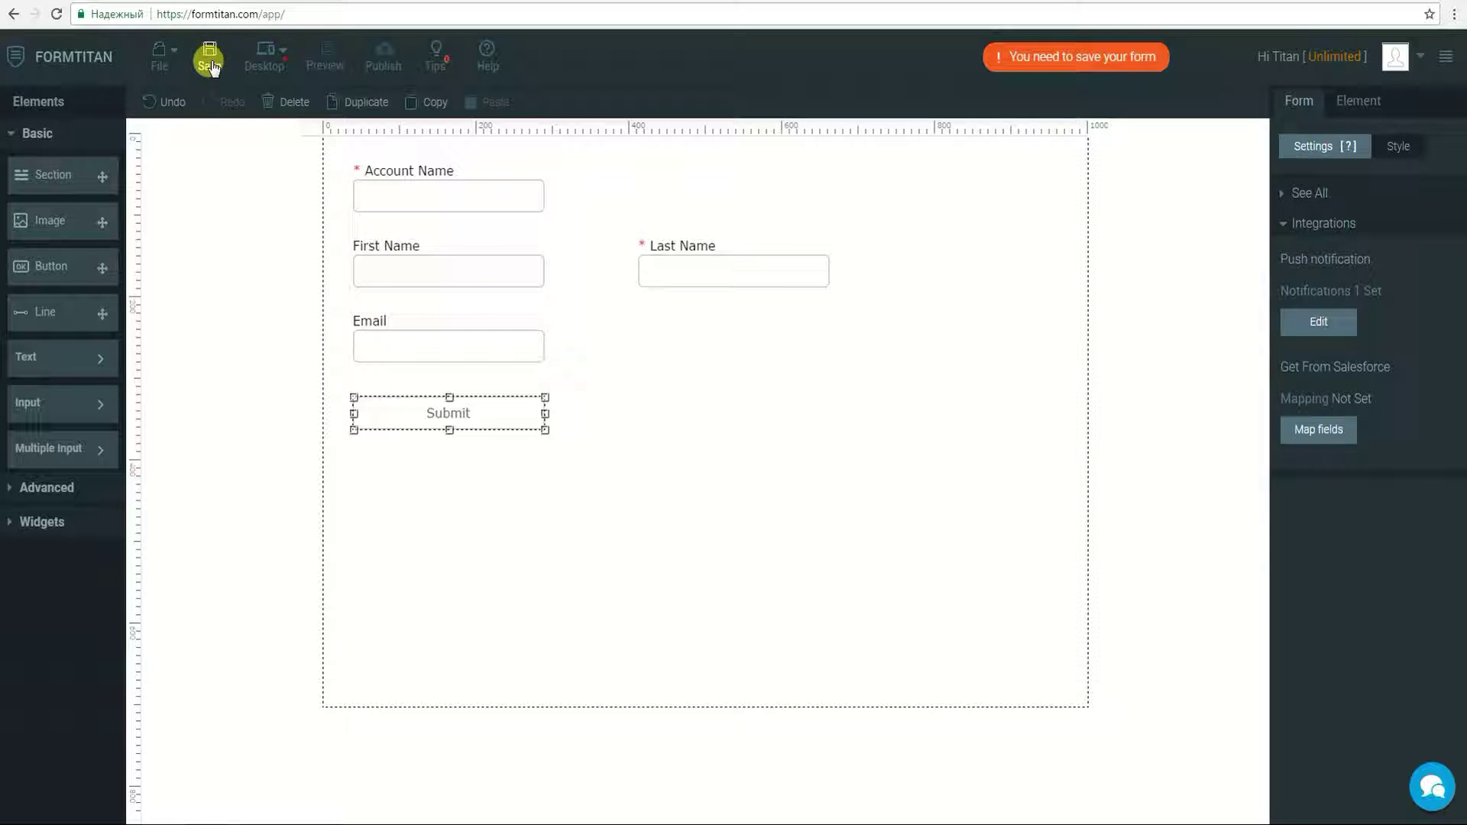
click(209, 61)
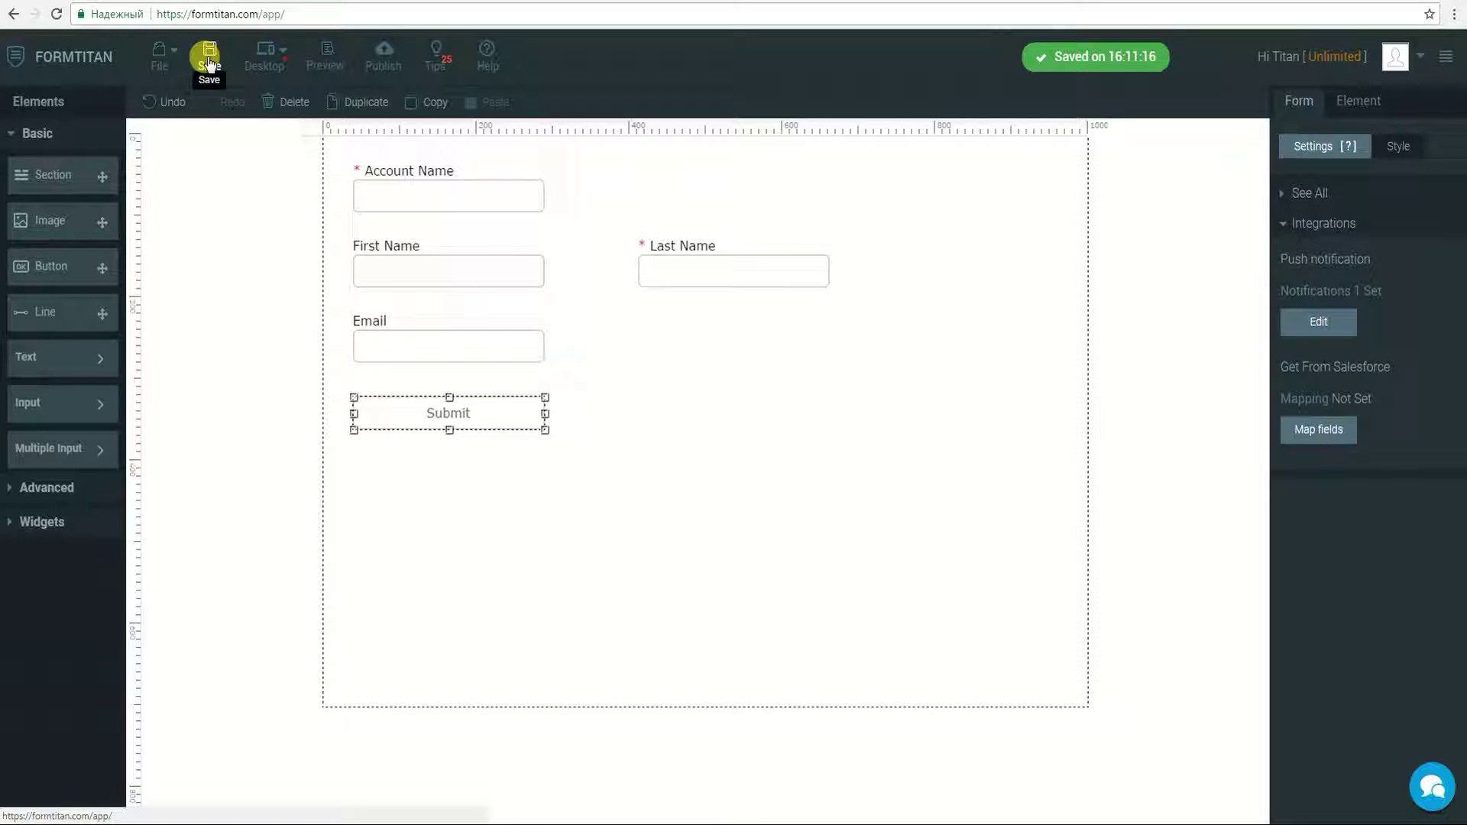
click(379, 52)
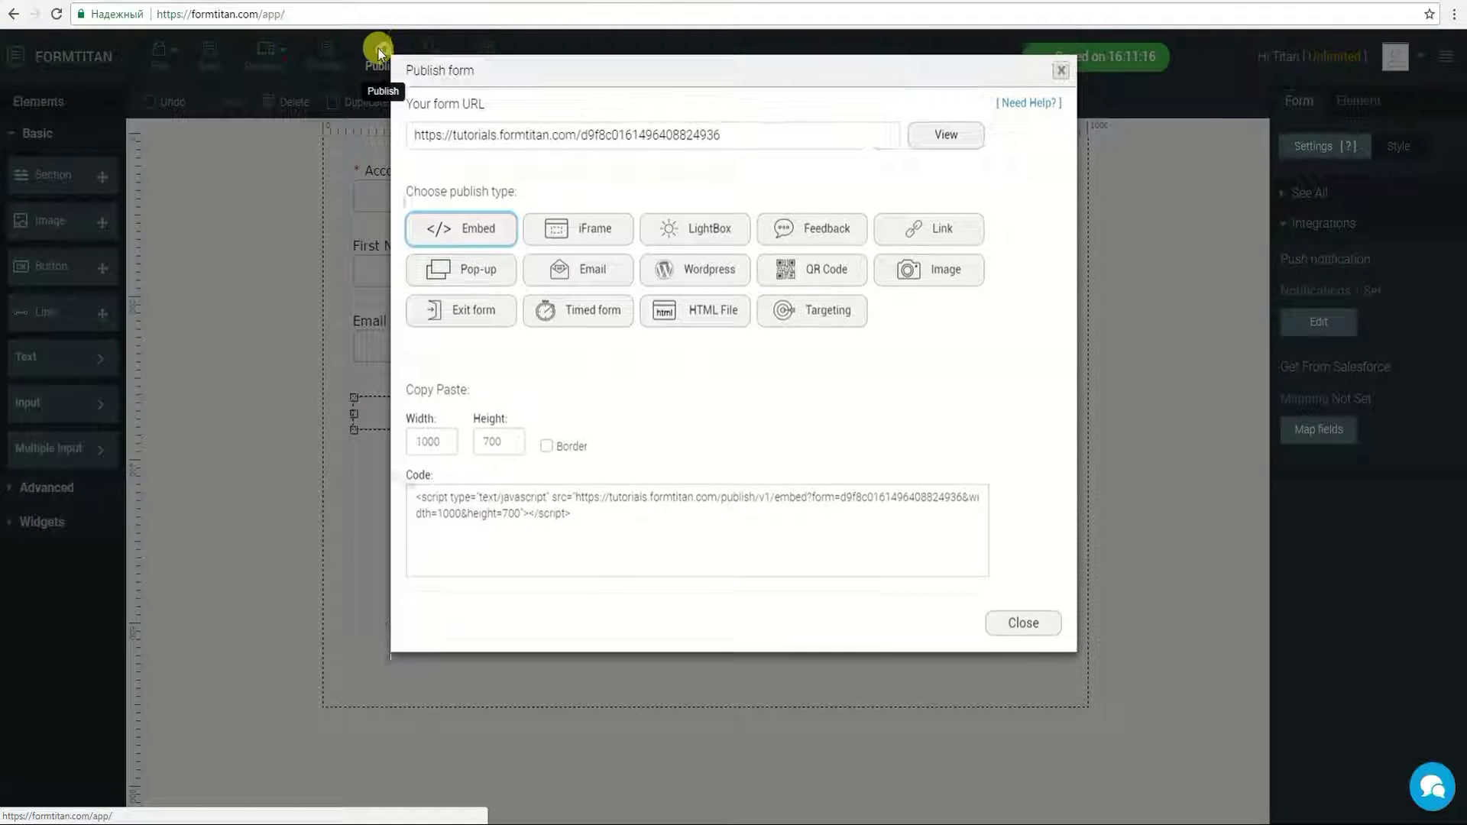
click(956, 142)
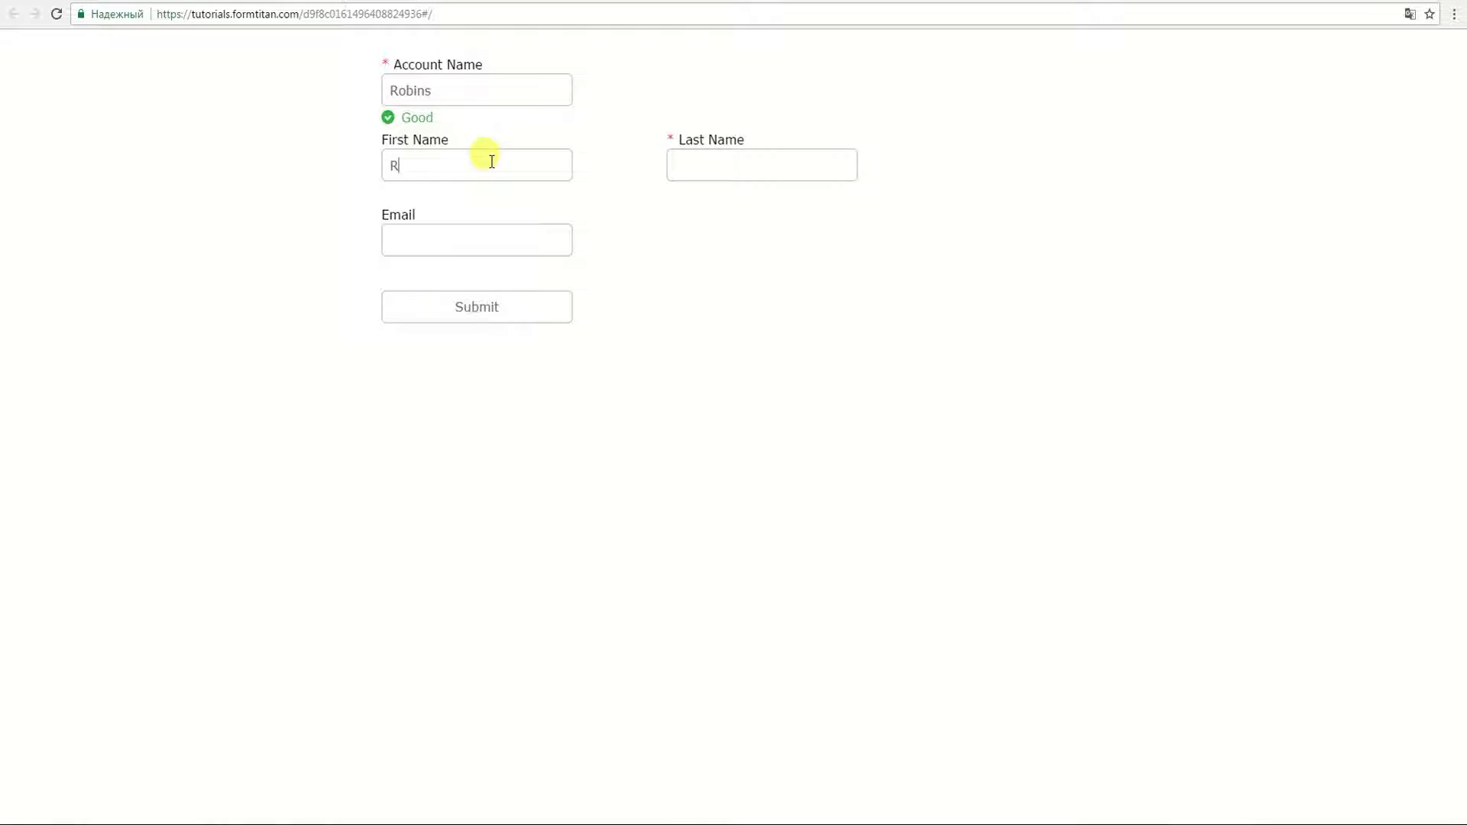
Step: Enter the contact's last name and e-mail address on the live form and submit it
key(Tab)
text(James)
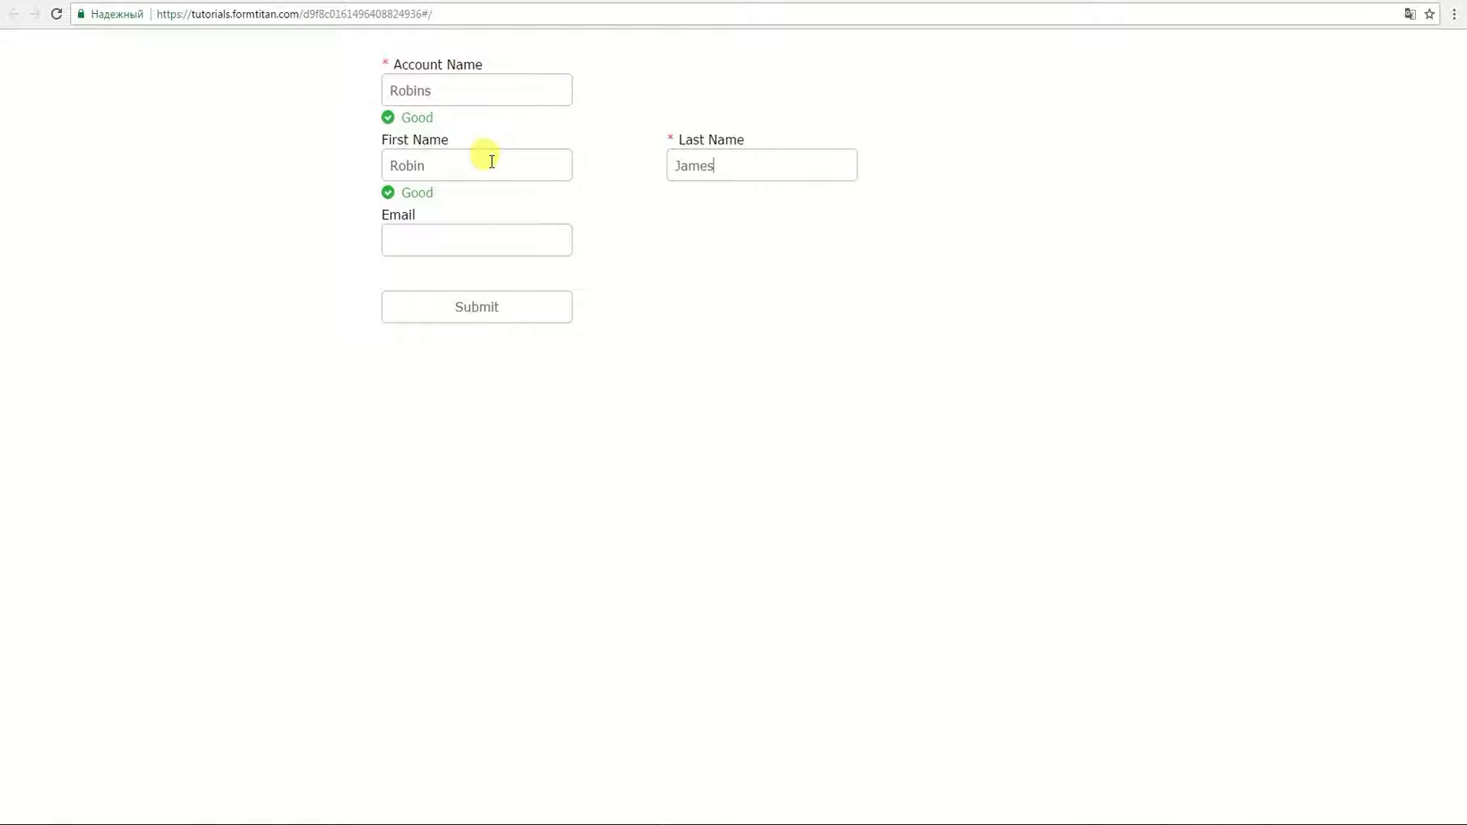
click(463, 237)
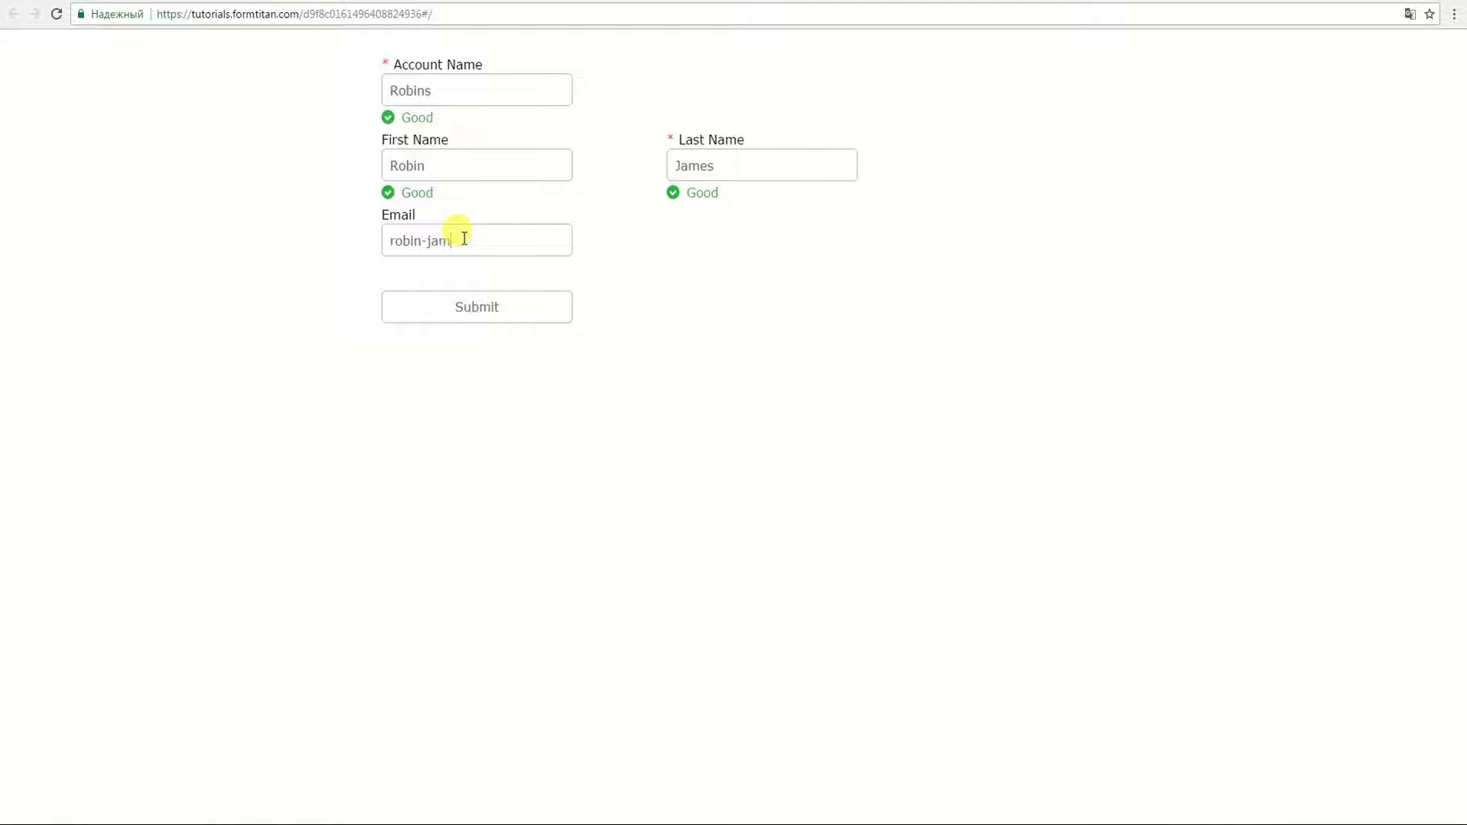
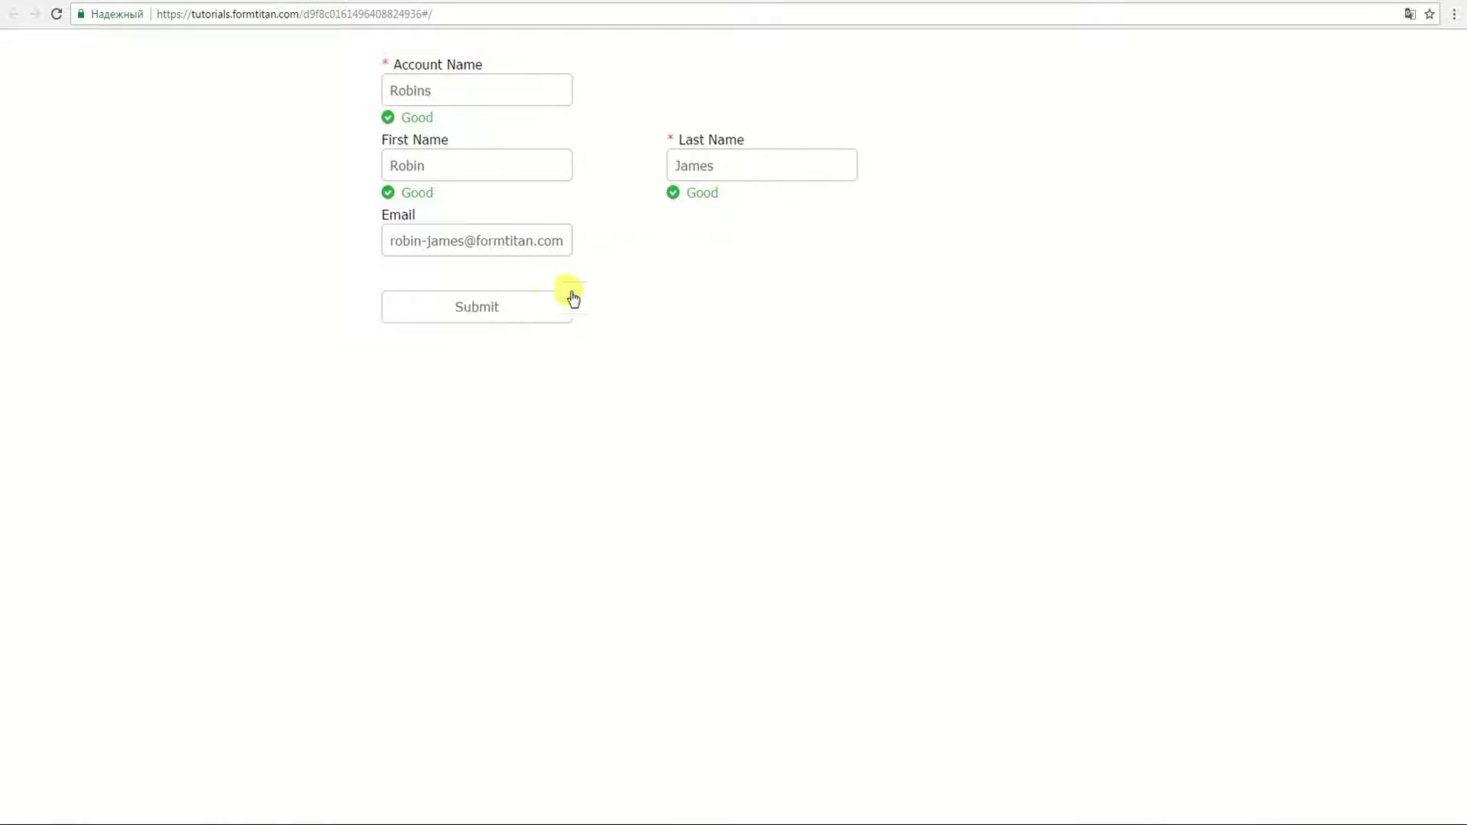
click(535, 309)
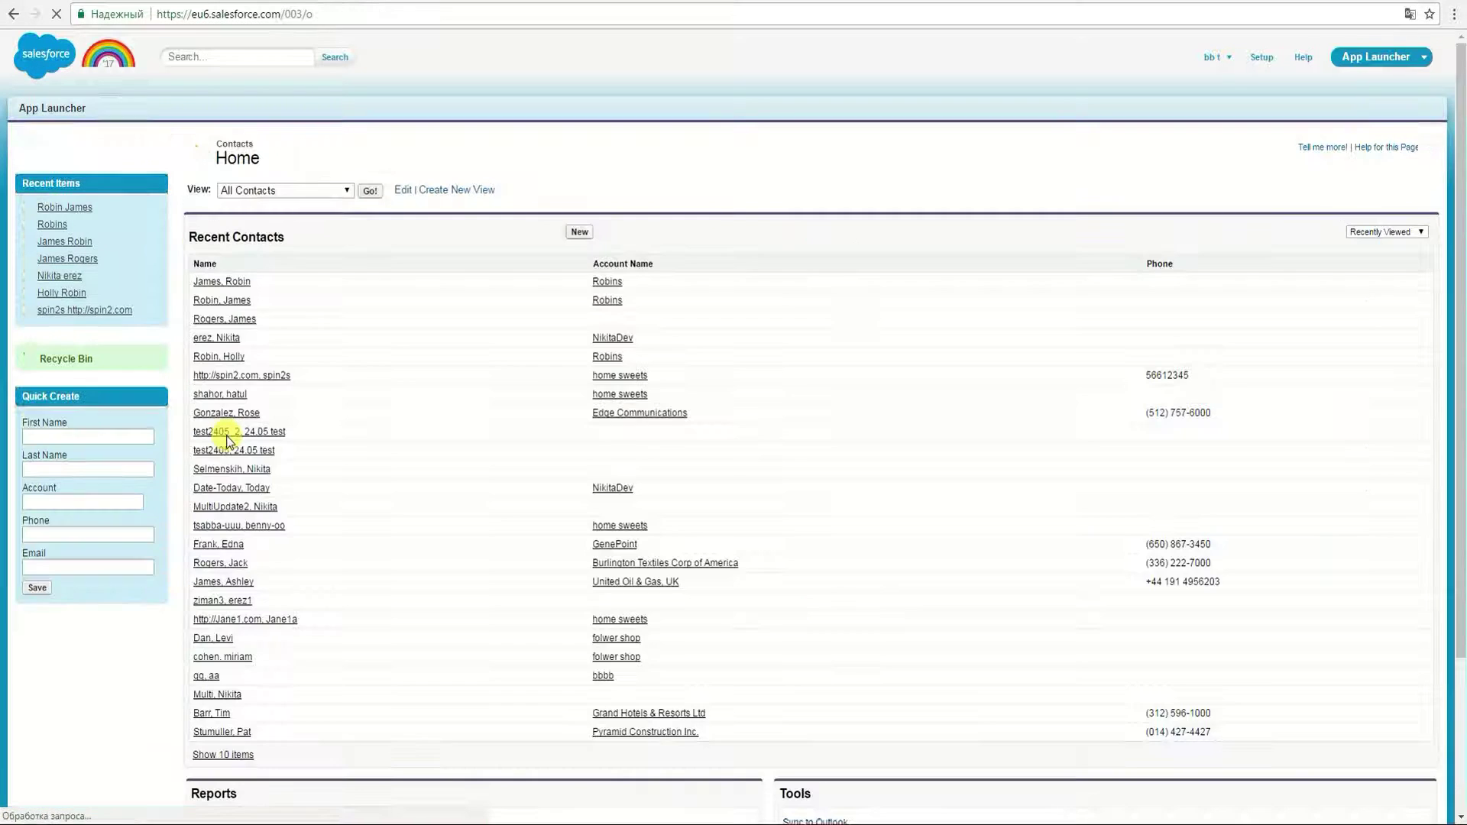
Step: Open the Salesforce Contacts home to check the new contact in Recent Contacts
click(229, 434)
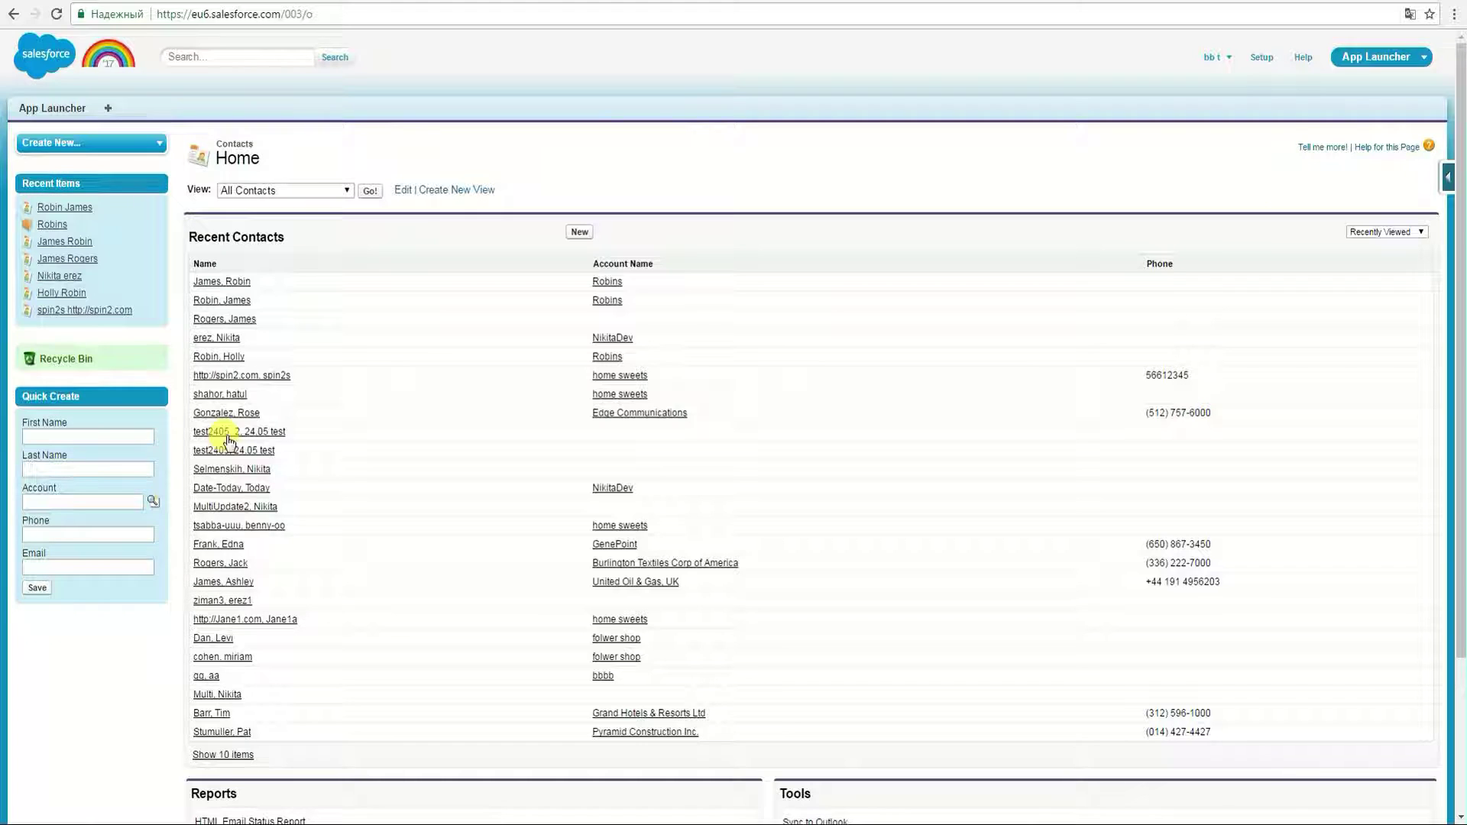